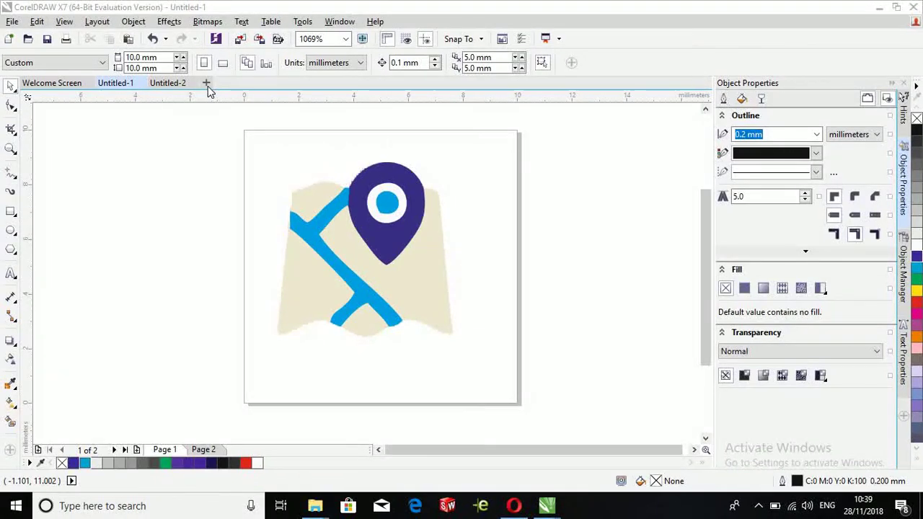
# - Create a new two-page Business Card document sized 3.5 × 2.0 inches
pyautogui.click(13, 22)
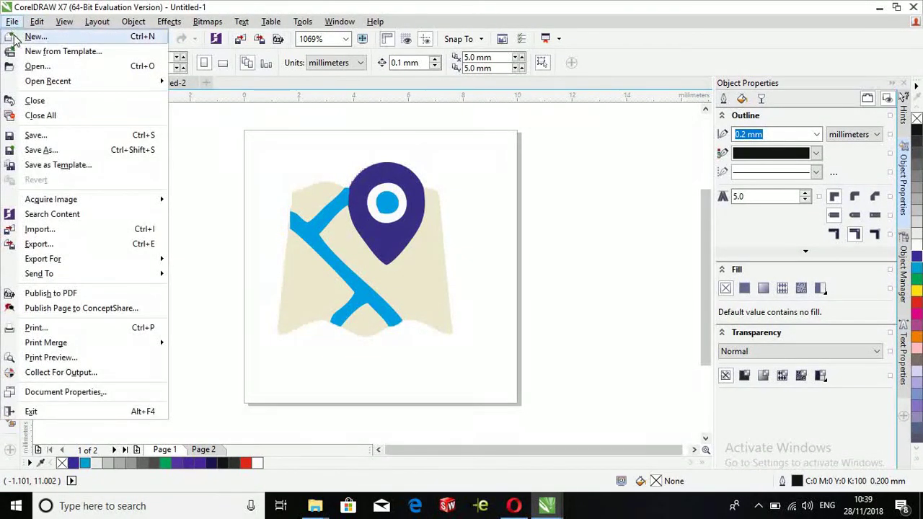
pyautogui.click(15, 37)
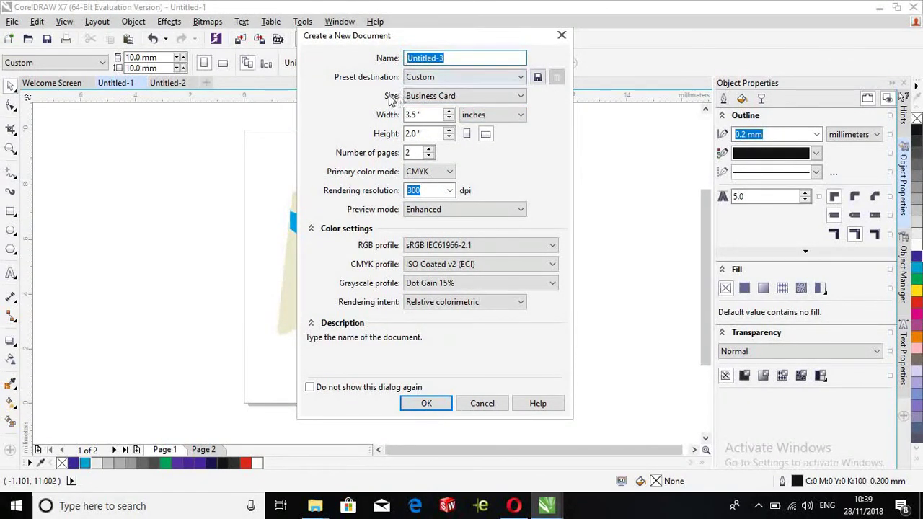
pyautogui.click(470, 95)
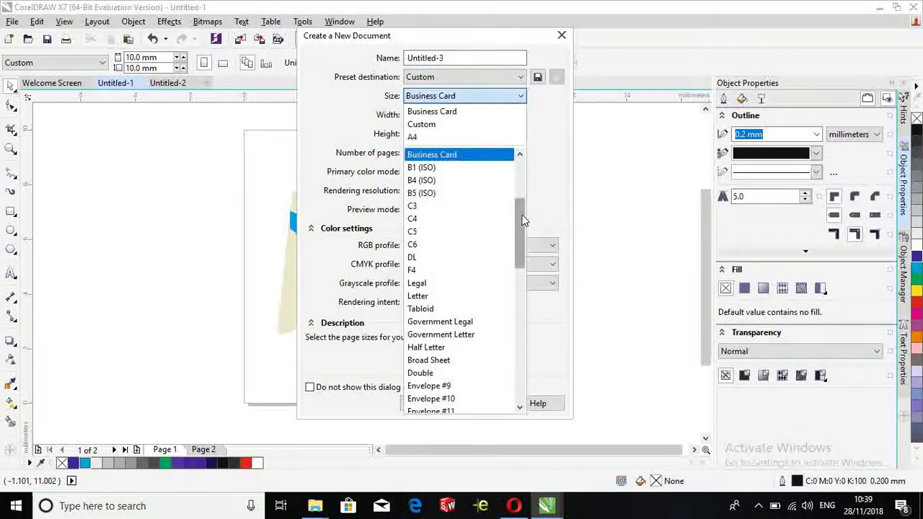
pyautogui.click(520, 169)
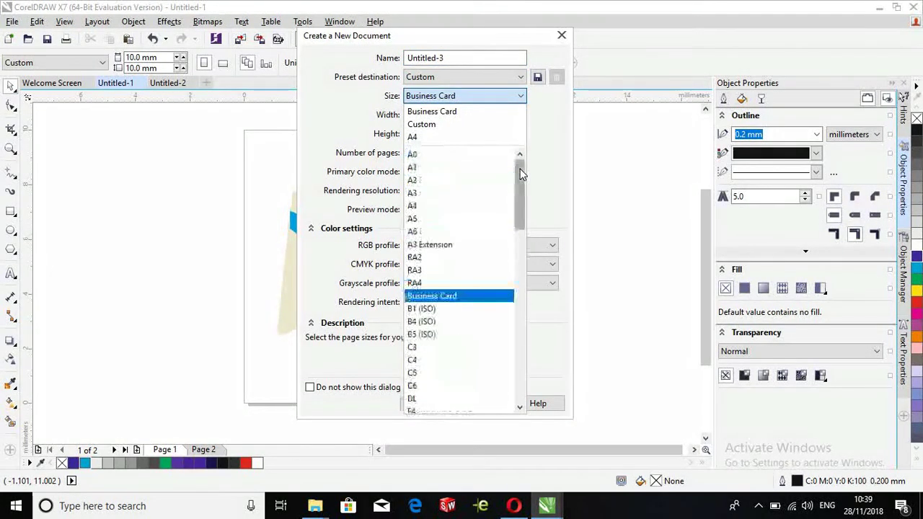
pyautogui.click(453, 298)
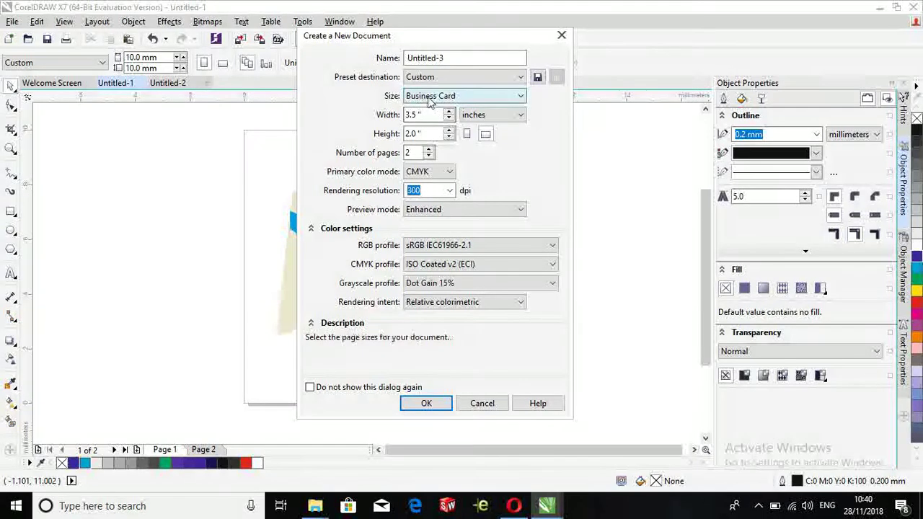
pyautogui.click(430, 101)
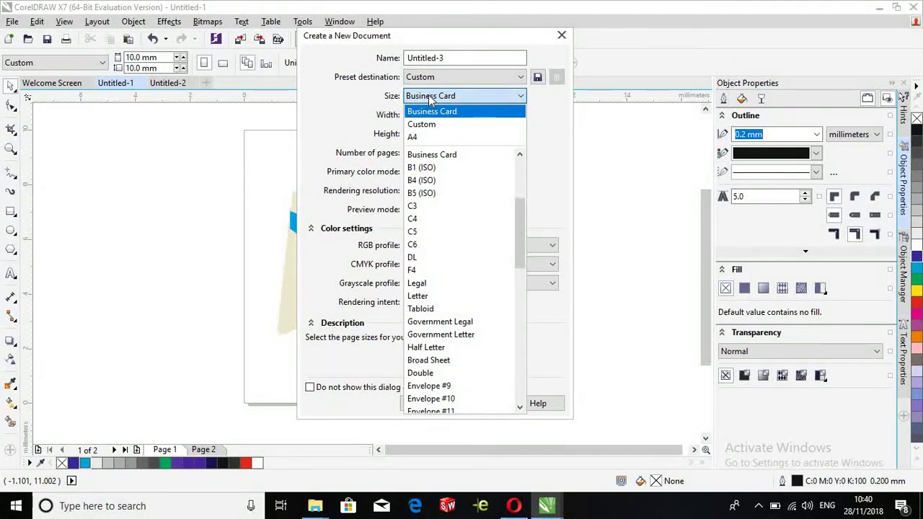
pyautogui.click(431, 111)
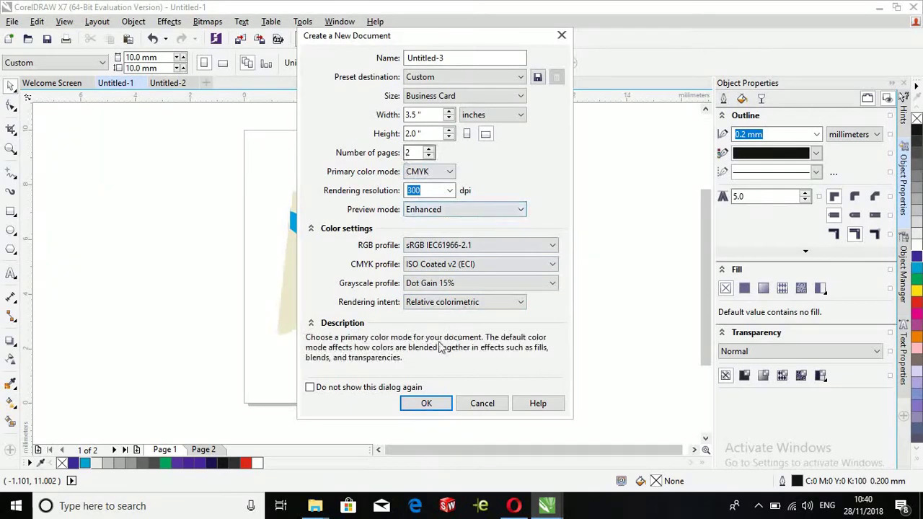
pyautogui.click(425, 405)
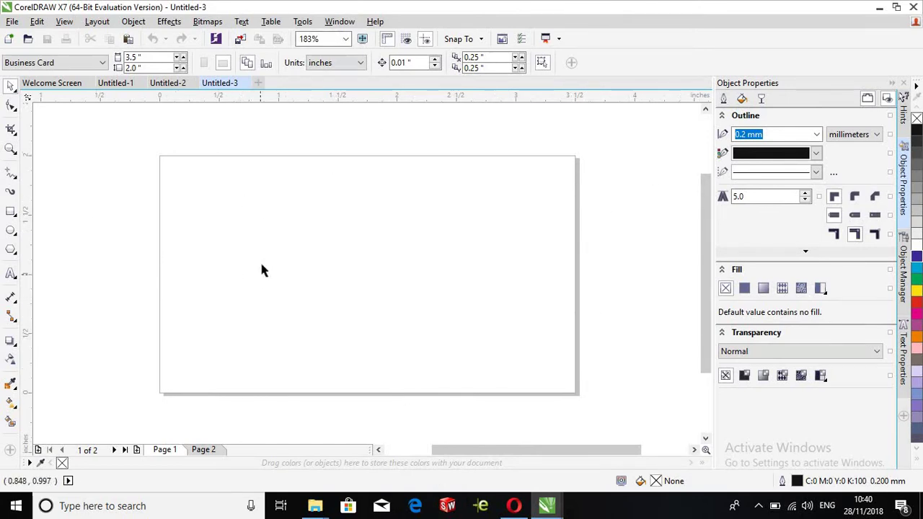
# - Zoom the blank card view to 100%, then to 200%
pyautogui.click(298, 38)
pyautogui.write('10')
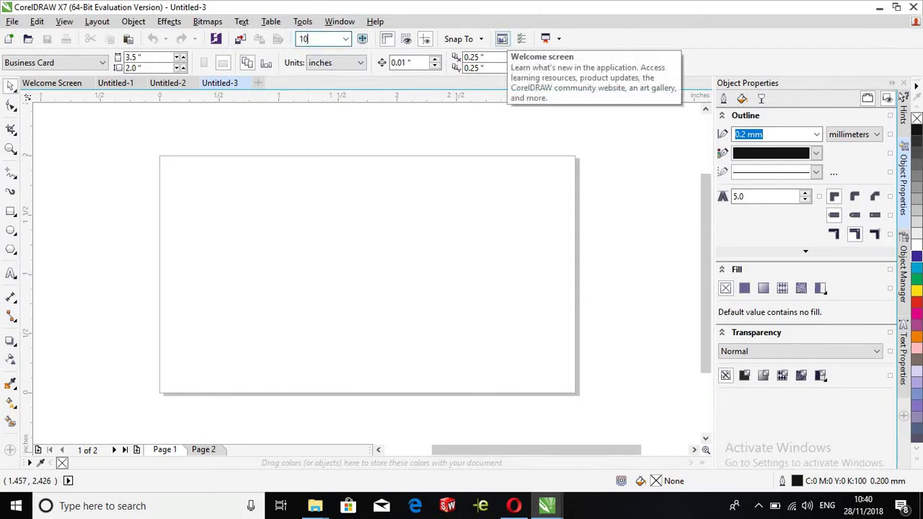
pyautogui.write('0')
pyautogui.press('Return')
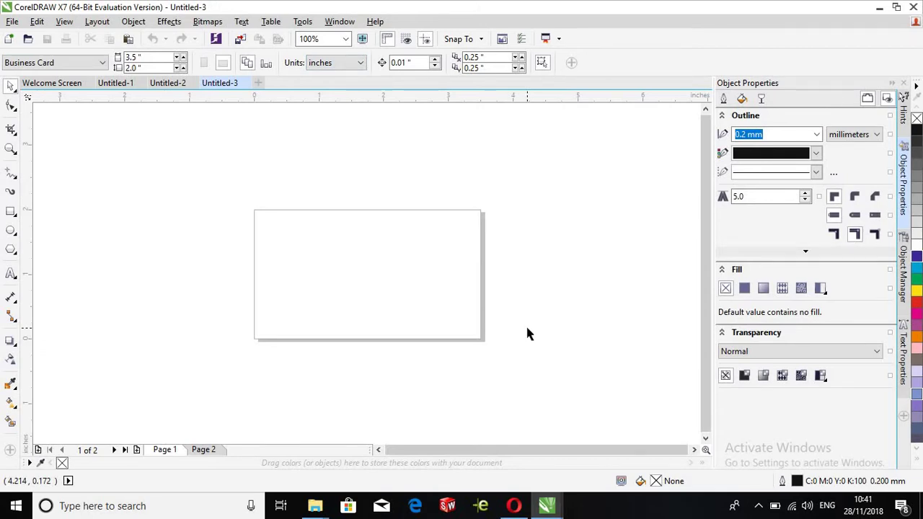
pyautogui.click(302, 38)
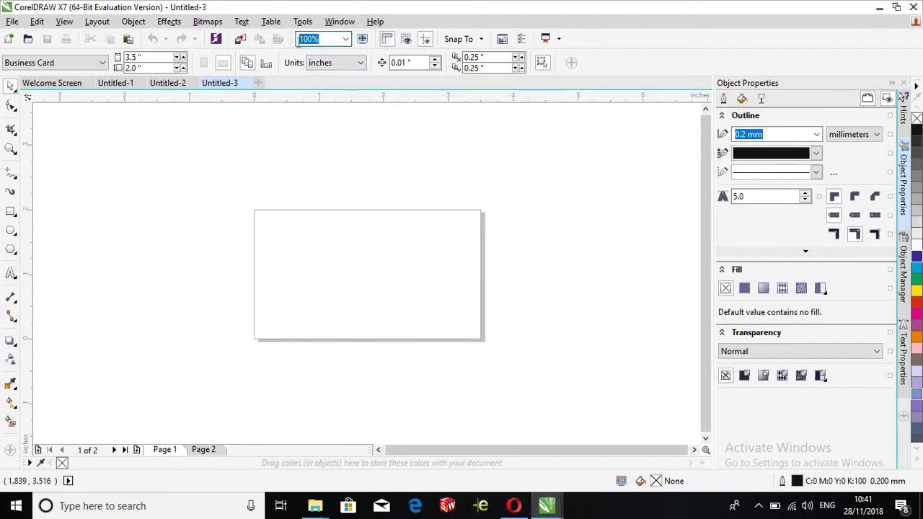
pyautogui.write('200')
pyautogui.press('Return')
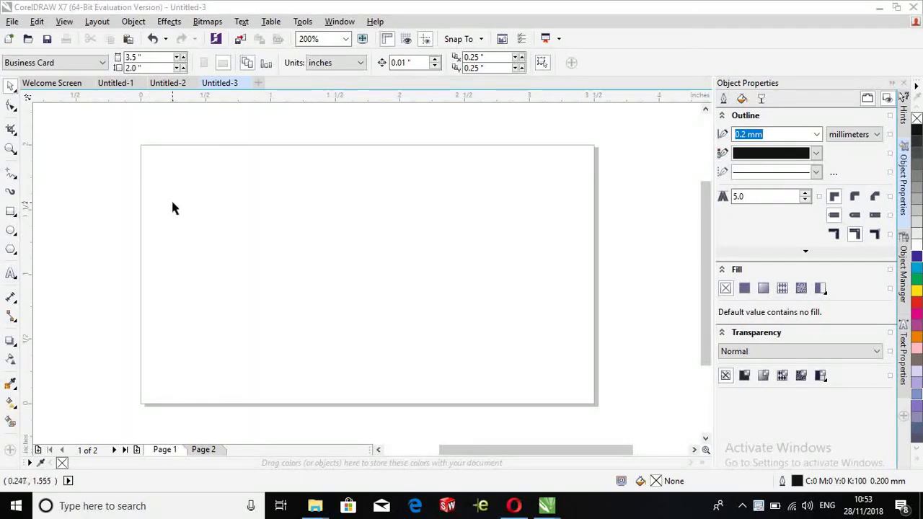
# - Draw a long 1.958 × 0.333 inch rectangle near the card's top-left
pyautogui.click(9, 213)
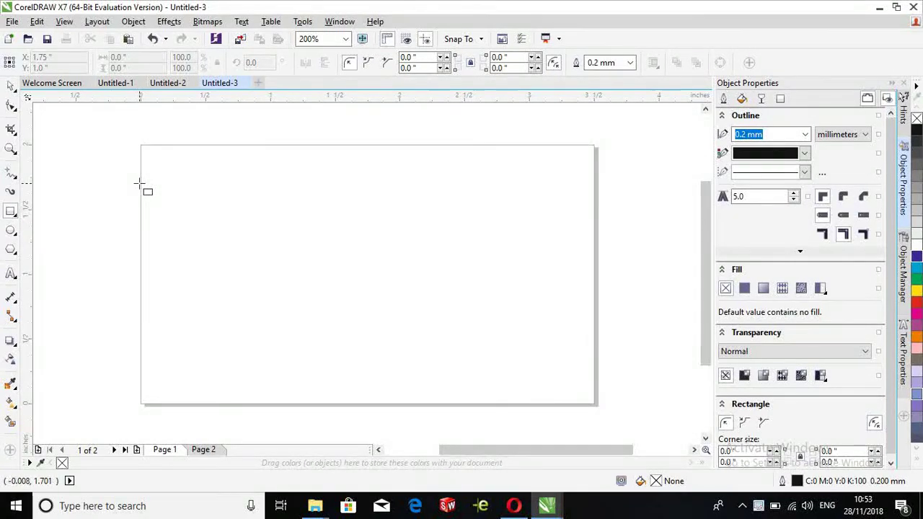
pyautogui.moveTo(140, 183); pyautogui.dragTo(396, 226)
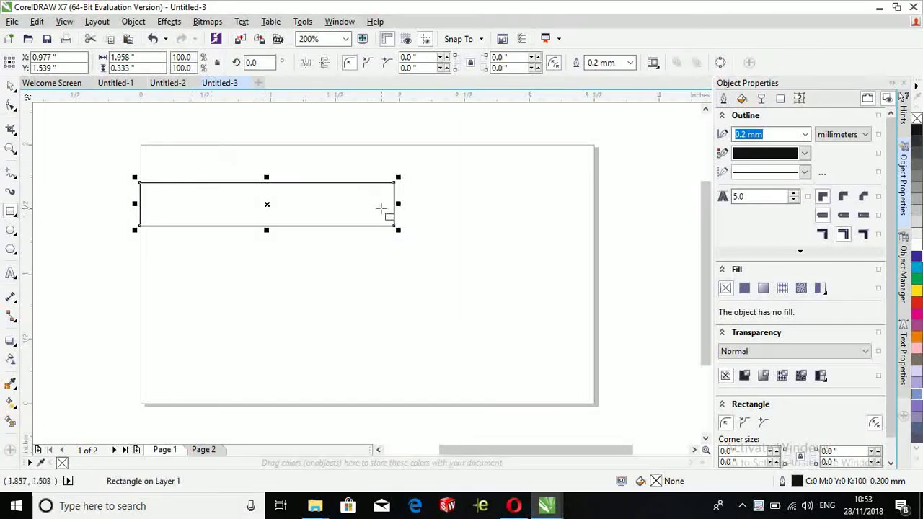
pyautogui.click(10, 86)
pyautogui.moveTo(267, 204)
pyautogui.mouseDown()
pyautogui.moveTo(273, 210)
pyautogui.moveTo(264, 185)
pyautogui.mouseUp()
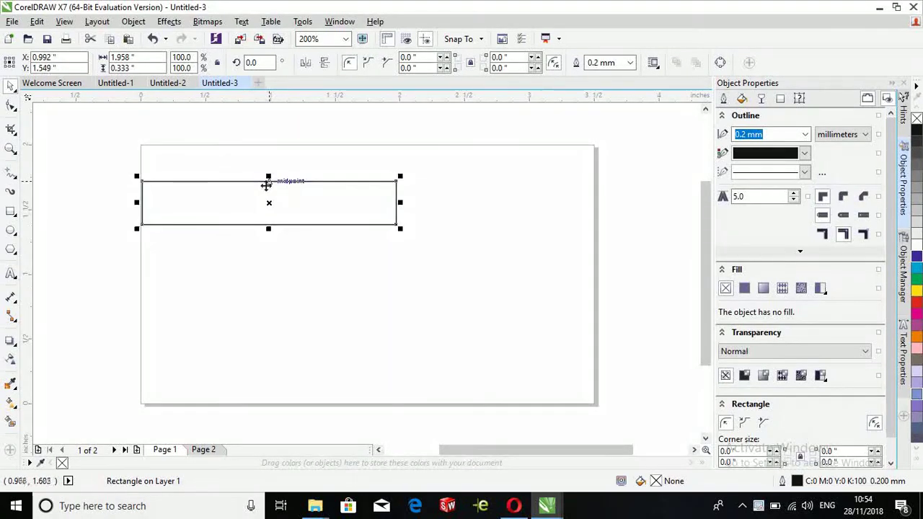
pyautogui.click(373, 318)
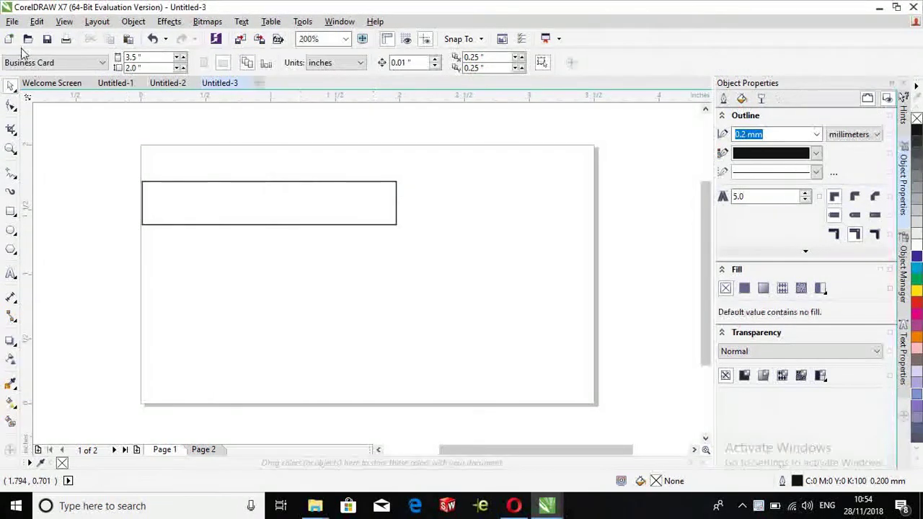
# - Round only the rectangle's right corners to 0.167 inches
pyautogui.click(11, 108)
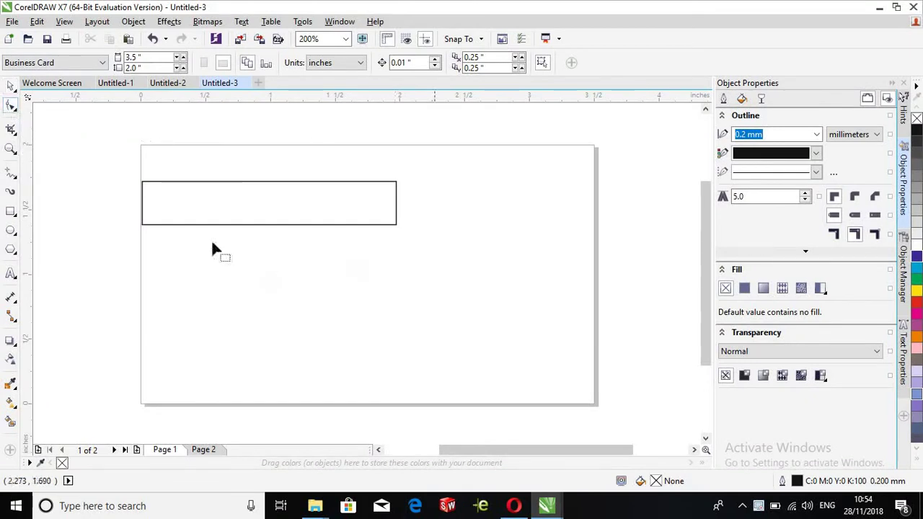
pyautogui.click(395, 183)
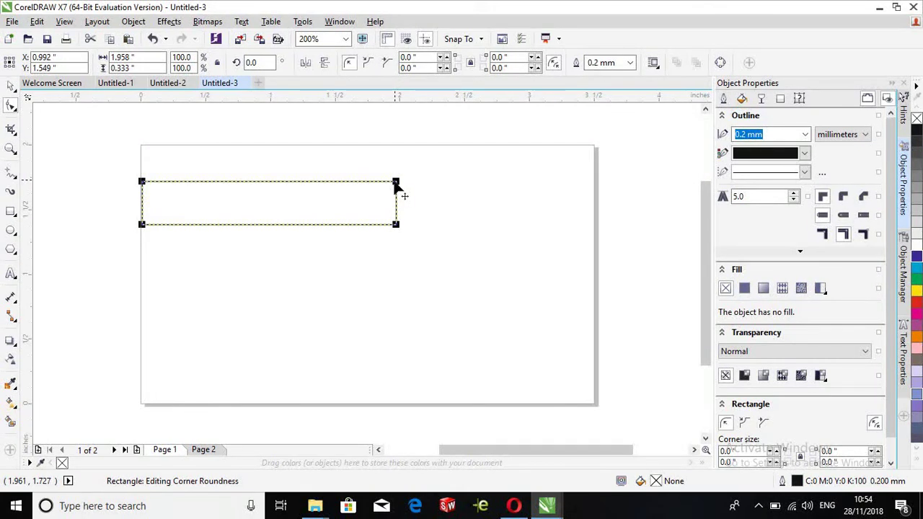
pyautogui.moveTo(387, 191); pyautogui.dragTo(361, 208)
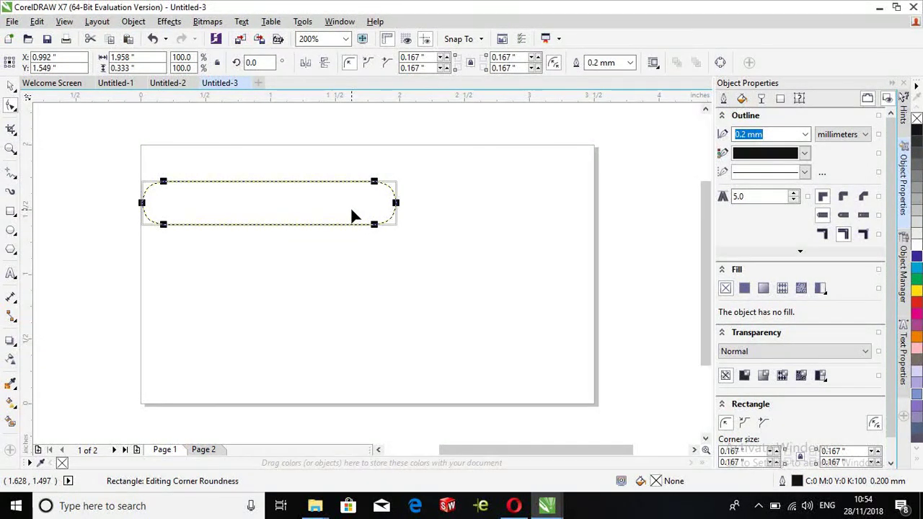
pyautogui.moveTo(352, 211); pyautogui.dragTo(352, 212)
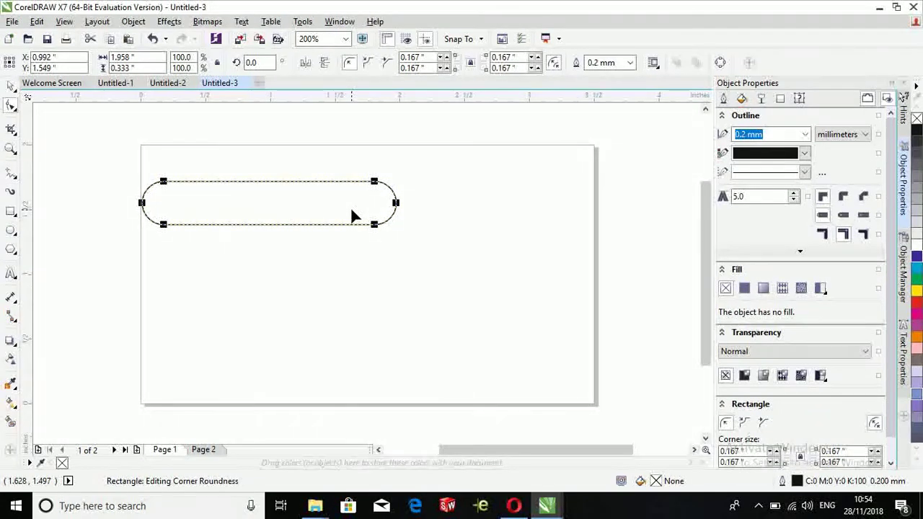
pyautogui.hotkey('ctrl', 'z')
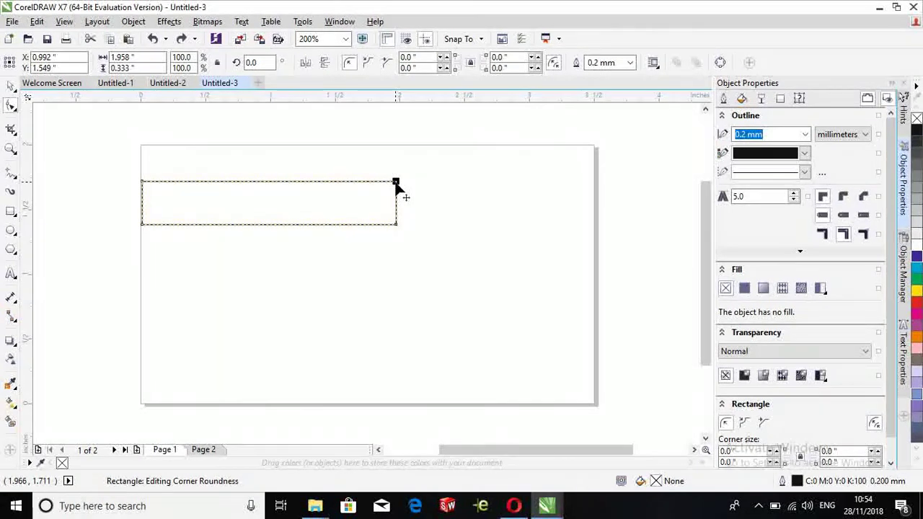
pyautogui.moveTo(396, 185)
pyautogui.mouseDown()
pyautogui.moveTo(387, 189)
pyautogui.moveTo(389, 225)
pyautogui.mouseUp()
pyautogui.moveTo(396, 225); pyautogui.dragTo(369, 217)
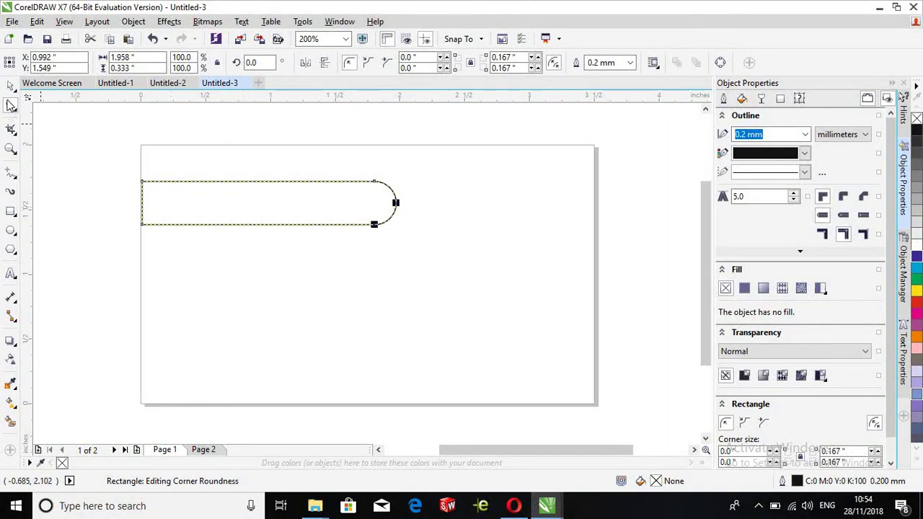
pyautogui.click(10, 85)
pyautogui.click(479, 307)
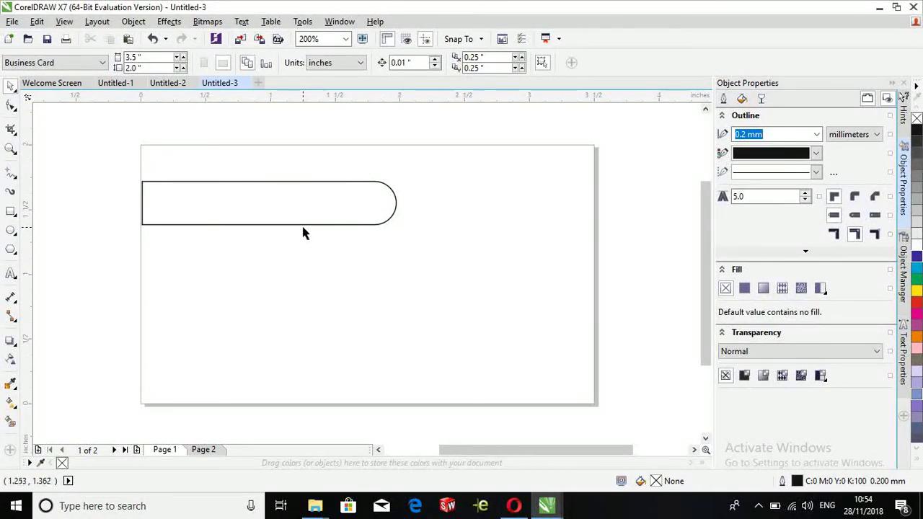
# - Try scalloped and chamfered corners, then settle on Round corners for the banner's right end
pyautogui.click(339, 214)
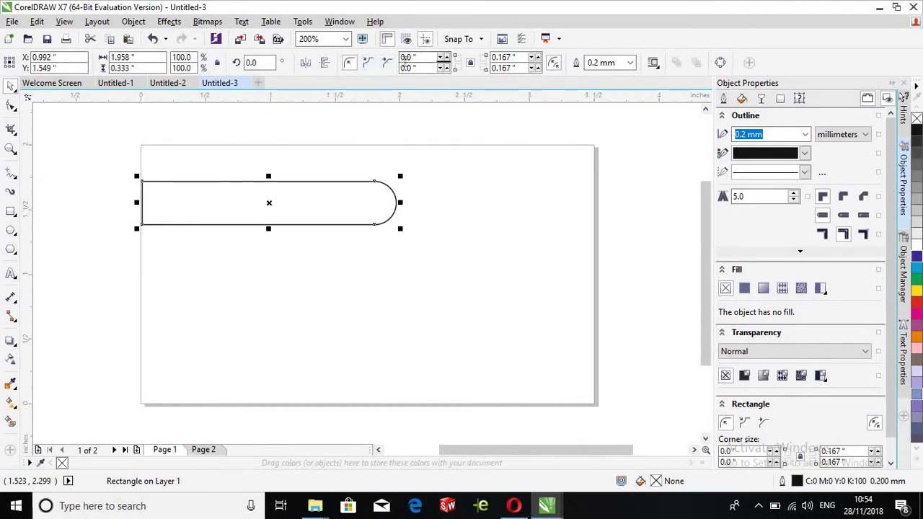
pyautogui.click(368, 63)
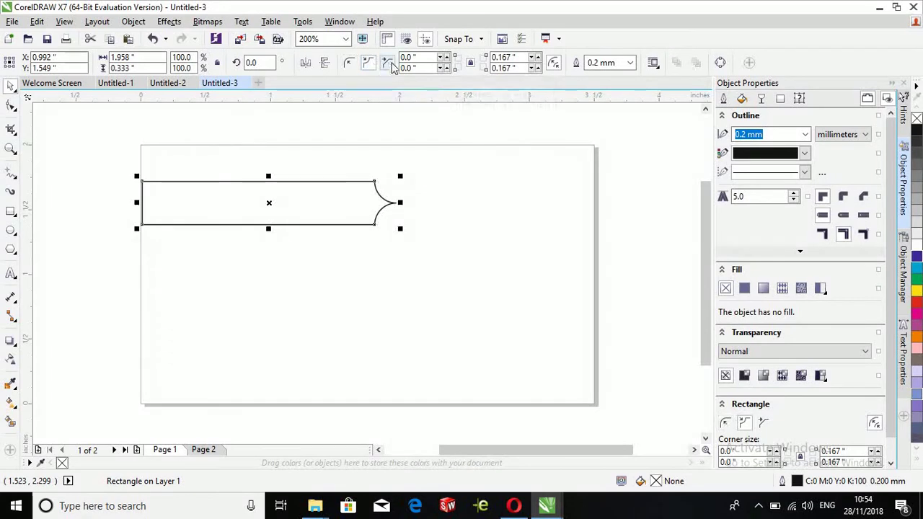
pyautogui.click(389, 64)
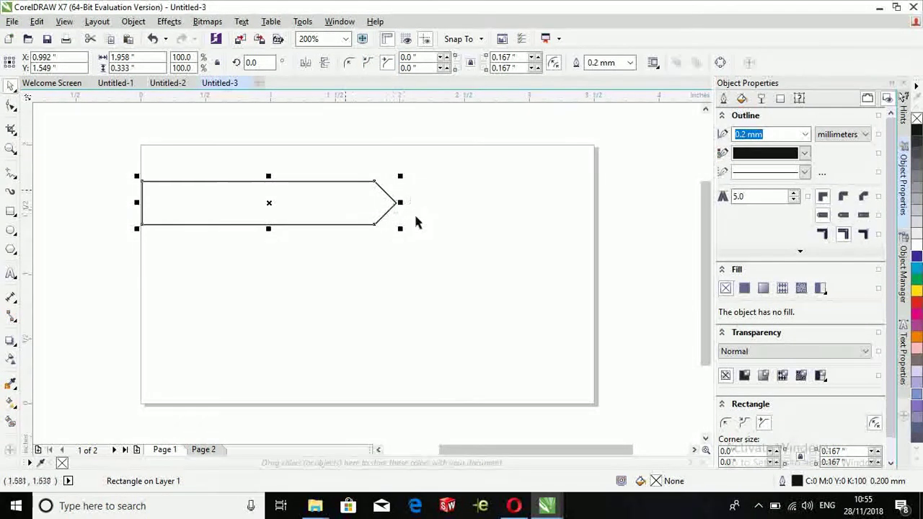
pyautogui.click(367, 233)
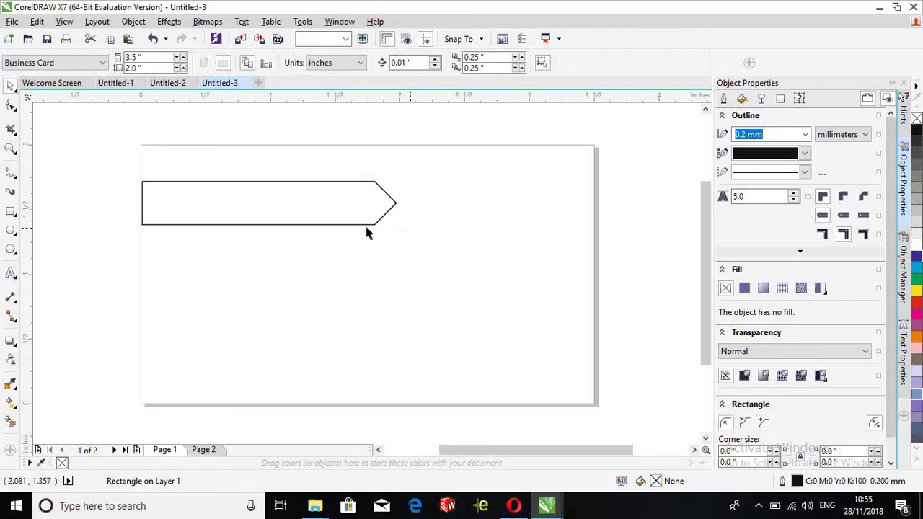
pyautogui.click(253, 198)
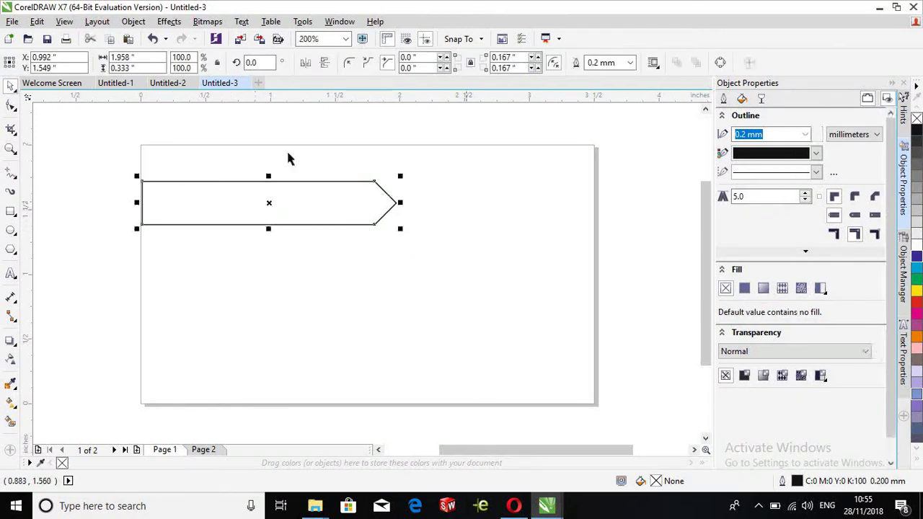
pyautogui.click(356, 64)
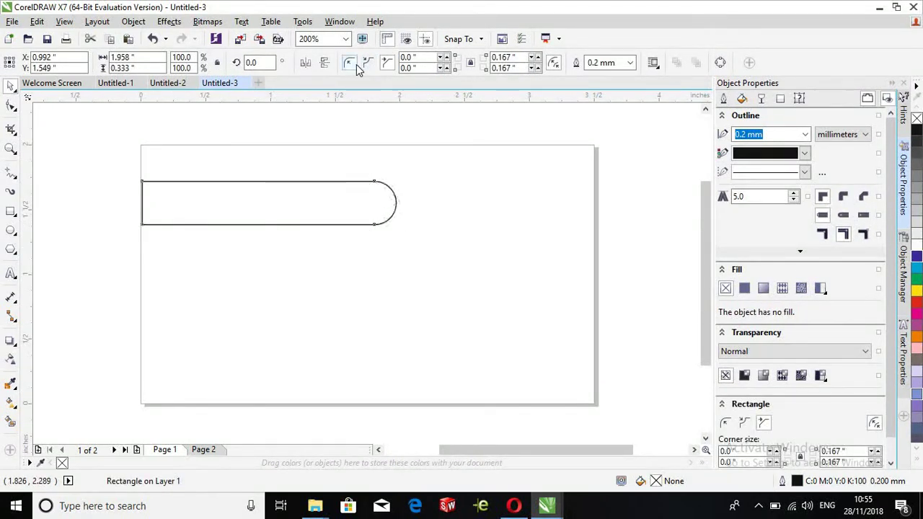
pyautogui.click(431, 228)
pyautogui.click(350, 202)
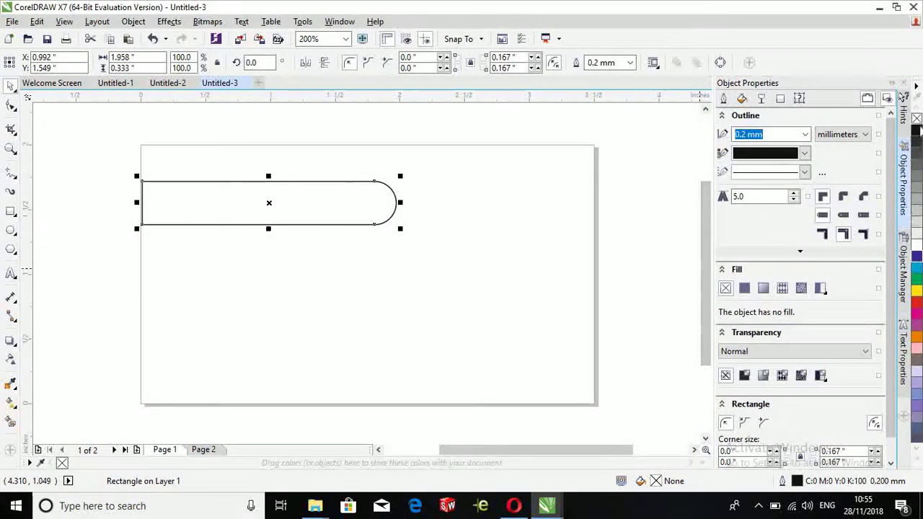
# - Fill the banner with purple (C100 M100)
pyautogui.click(917, 258)
pyautogui.click(342, 273)
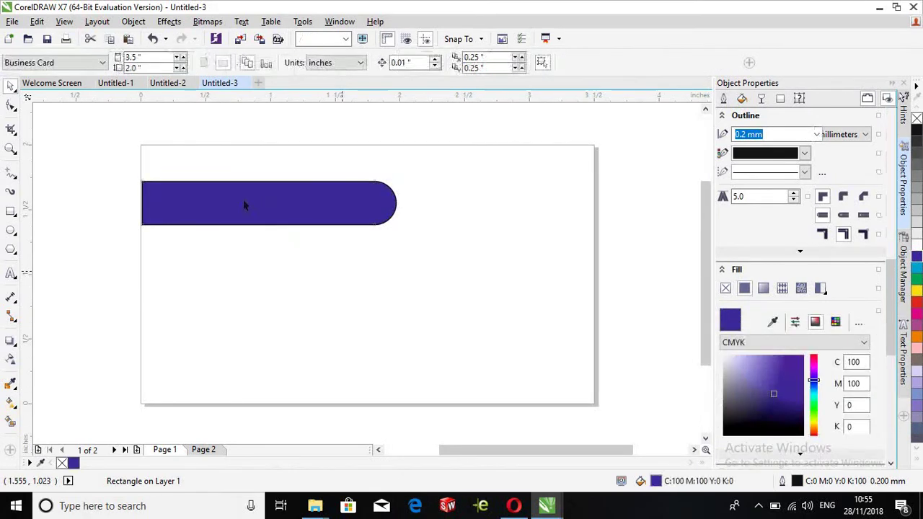
pyautogui.click(245, 205)
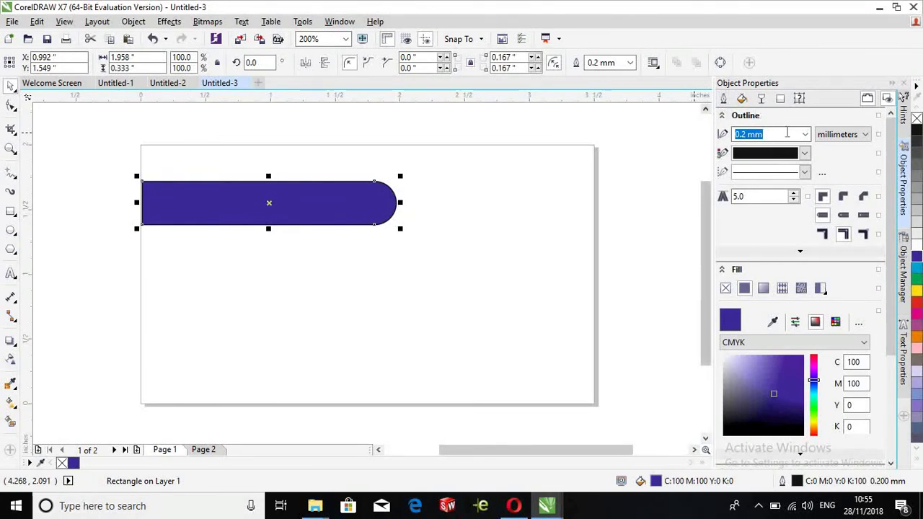
# - Remove the banner's outline by setting its width to 0
pyautogui.click(766, 135)
pyautogui.moveTo(766, 136); pyautogui.dragTo(734, 136)
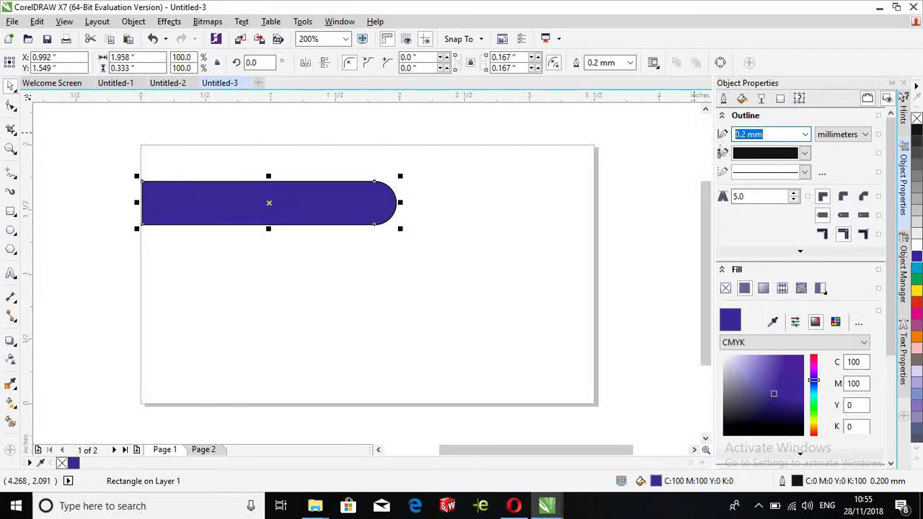
pyautogui.write('0')
pyautogui.press('Return')
pyautogui.click(533, 246)
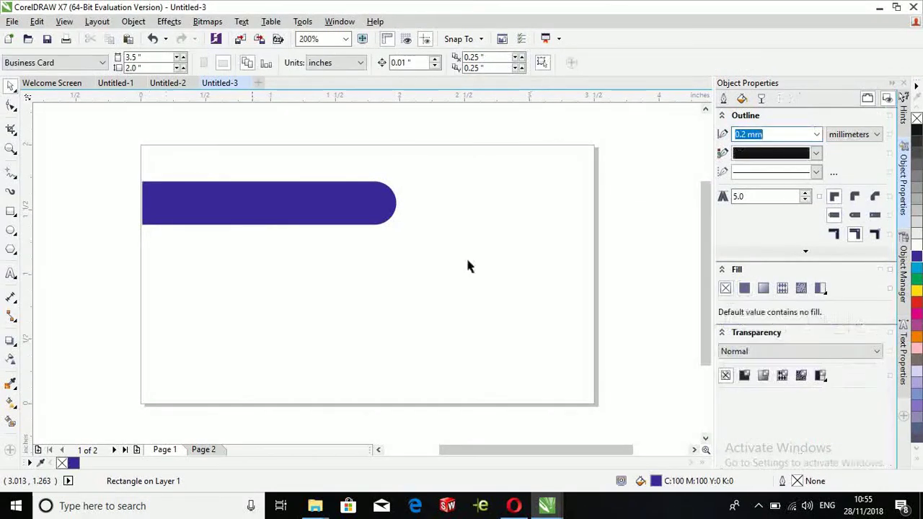
pyautogui.click(218, 221)
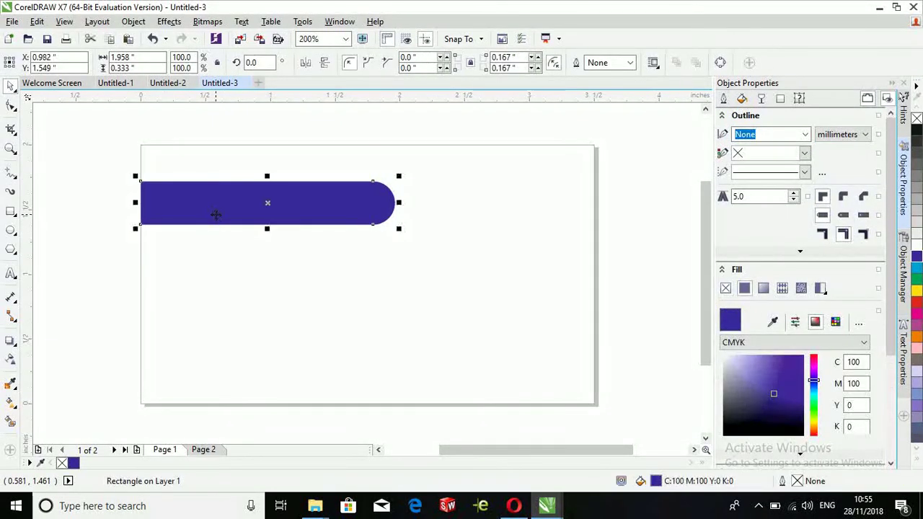
pyautogui.click(334, 334)
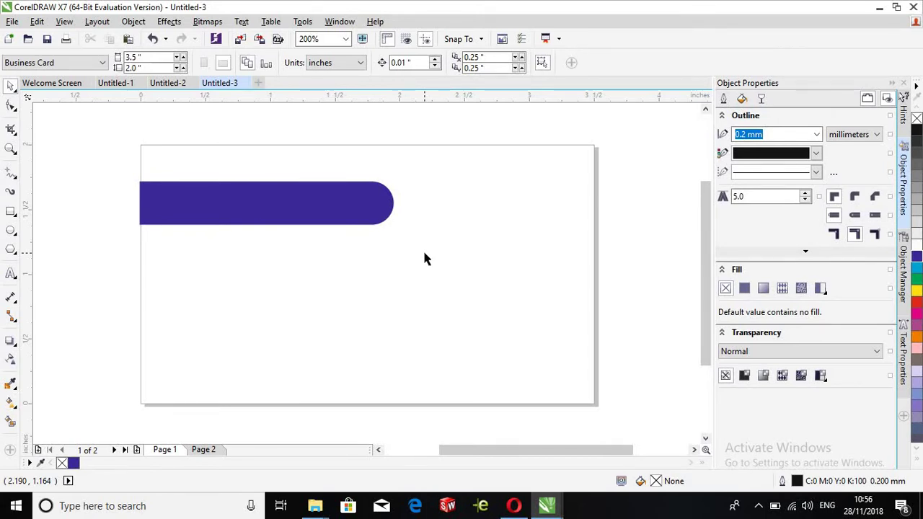
pyautogui.click(119, 82)
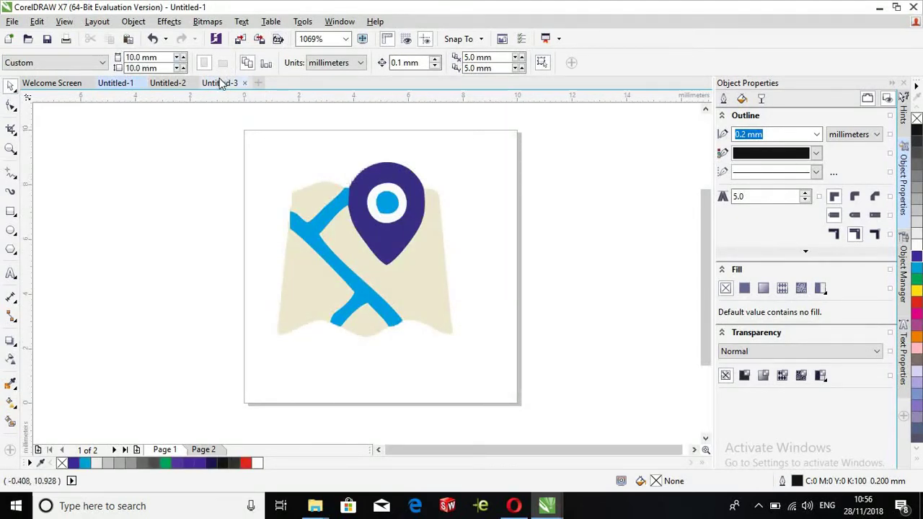
pyautogui.click(221, 84)
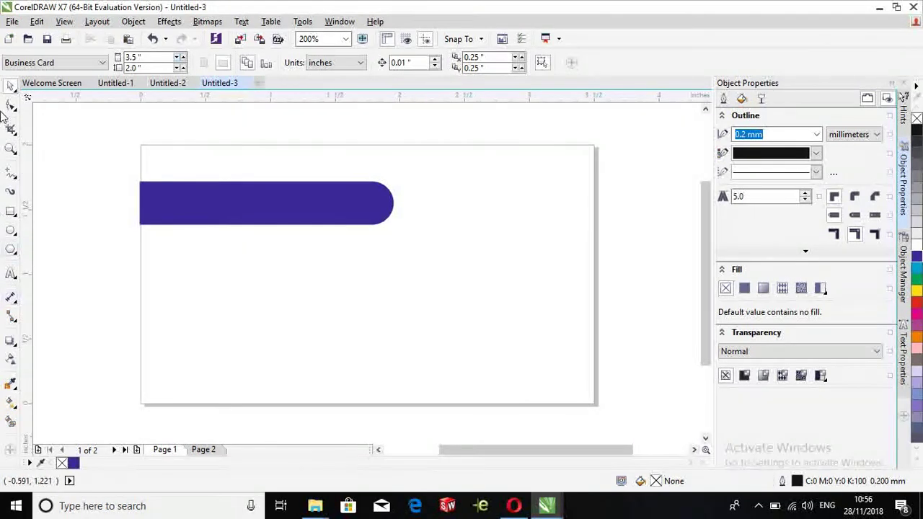
# - Add a paragraph text frame over the banner reading 'The Inventor' and select the text
pyautogui.click(11, 274)
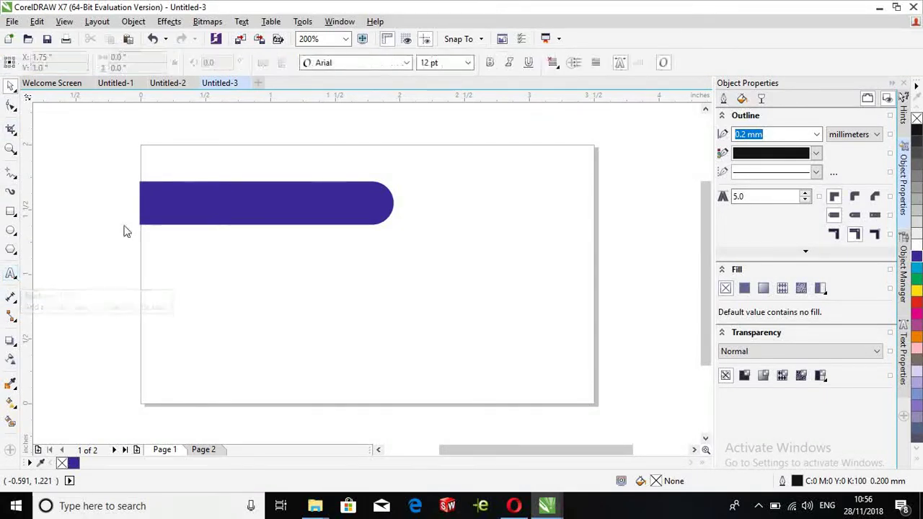
pyautogui.click(151, 179)
pyautogui.moveTo(150, 182); pyautogui.dragTo(370, 226)
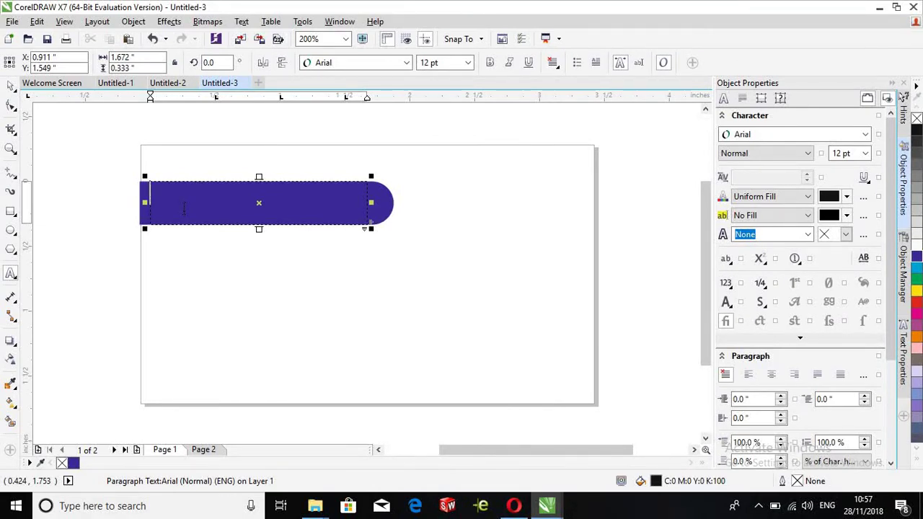
pyautogui.write('Tha')
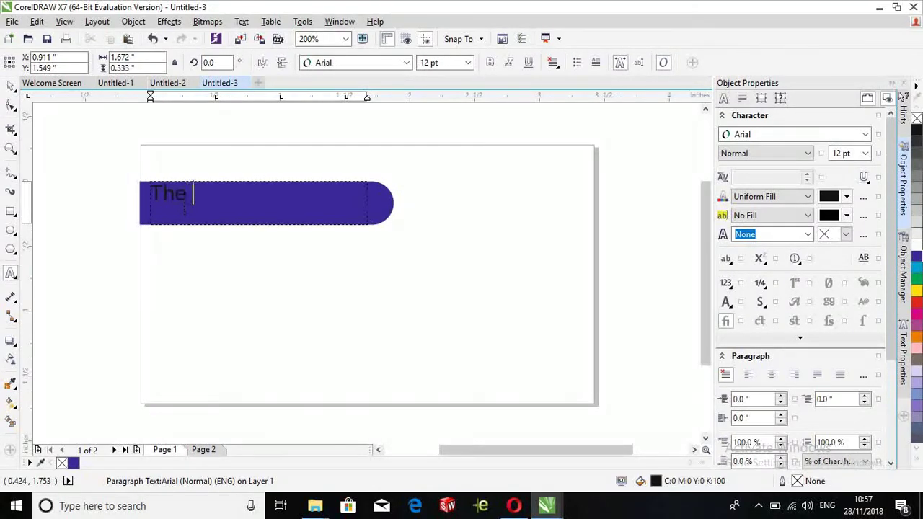
pyautogui.write(' Inventor')
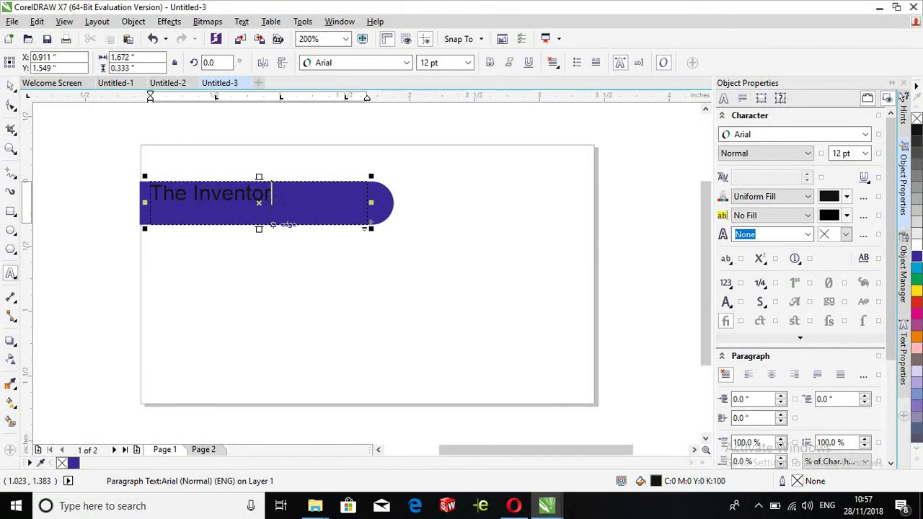
pyautogui.moveTo(273, 194); pyautogui.dragTo(148, 199)
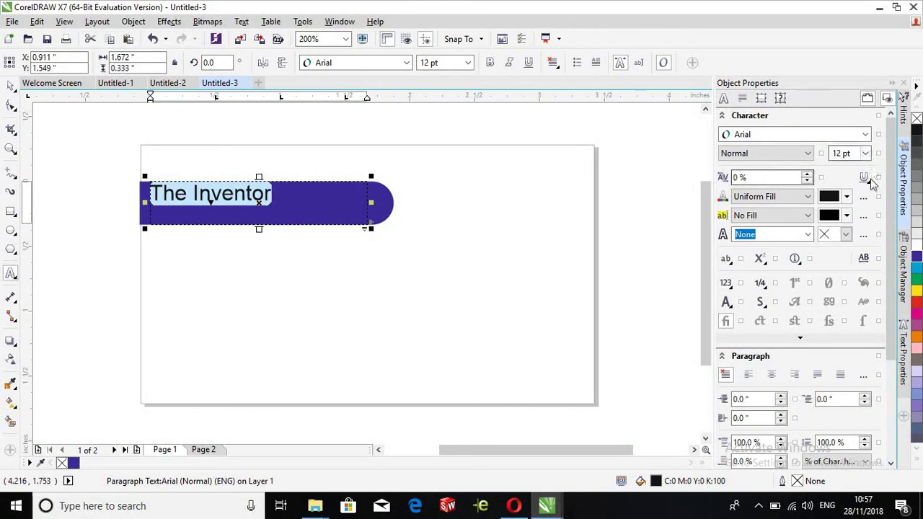
# - Format 'The Inventor' as white bold text, centred in its frame on the banner
pyautogui.click(918, 244)
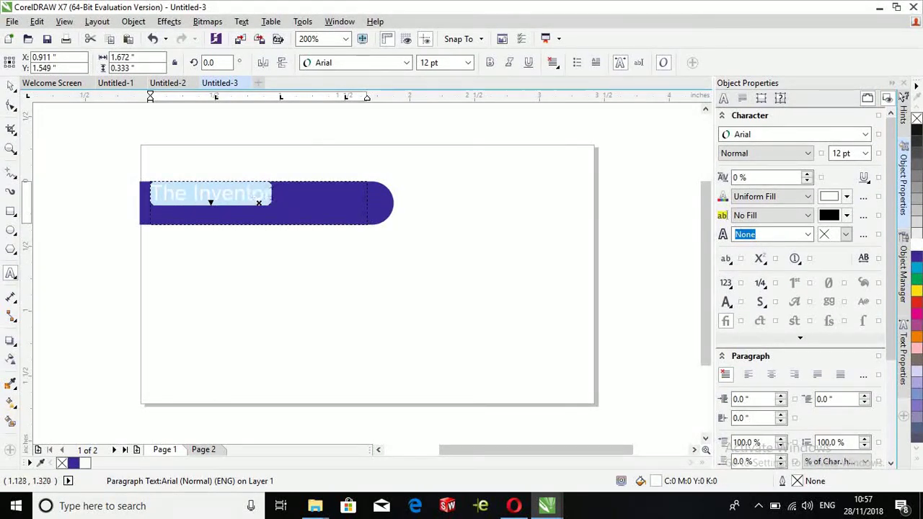
pyautogui.click(273, 193)
pyautogui.hotkey('ctrl', 'a')
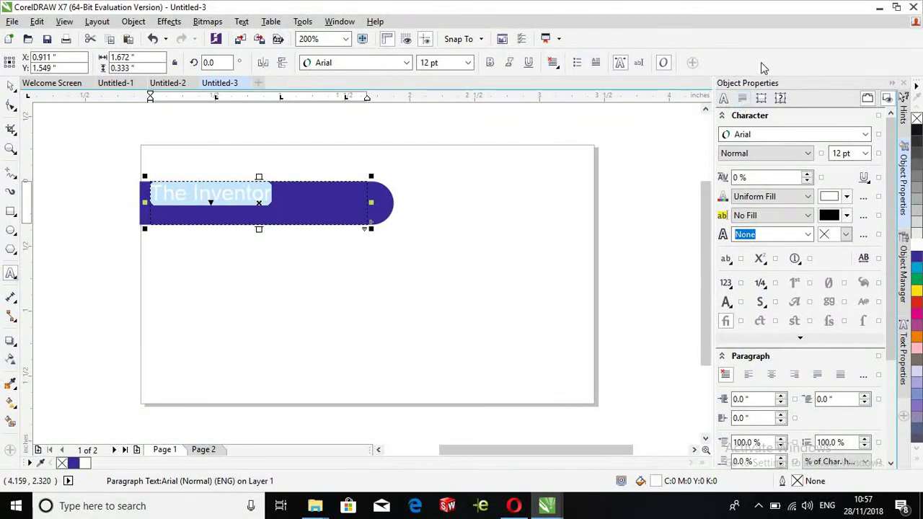
pyautogui.click(743, 98)
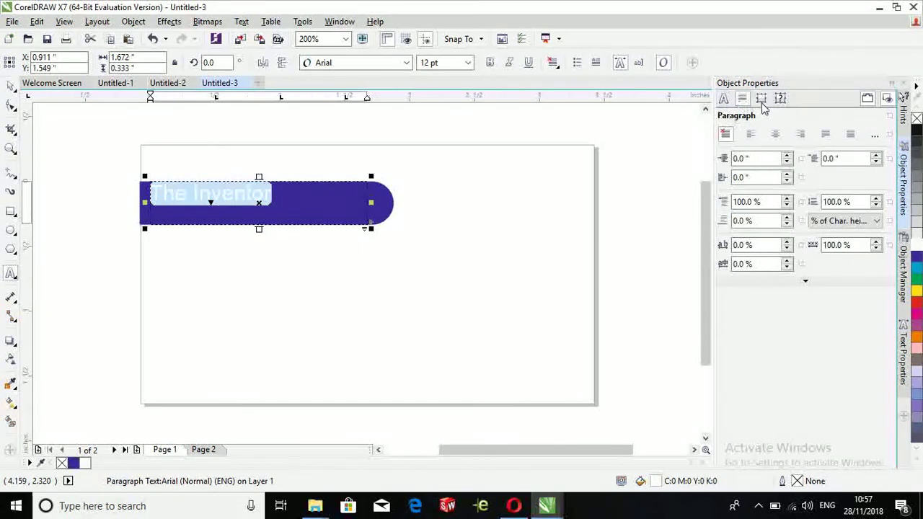
pyautogui.click(777, 135)
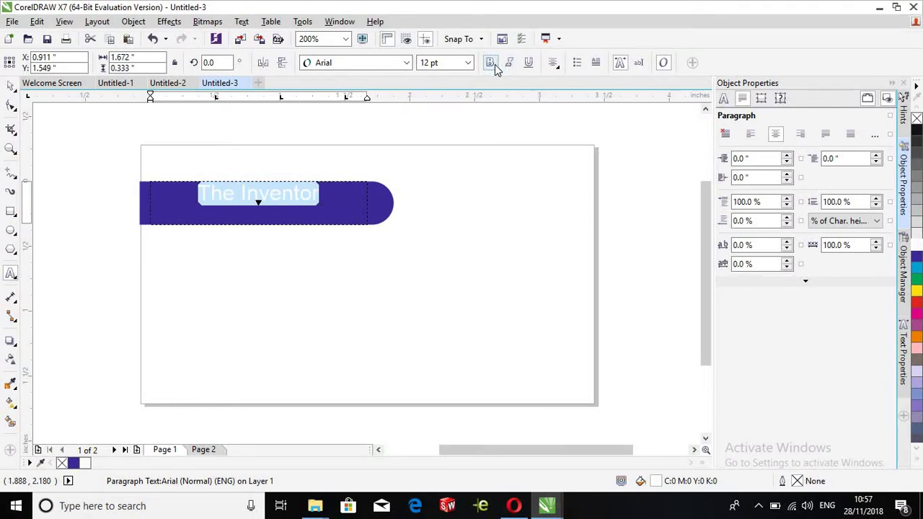
pyautogui.click(491, 63)
pyautogui.press('End')
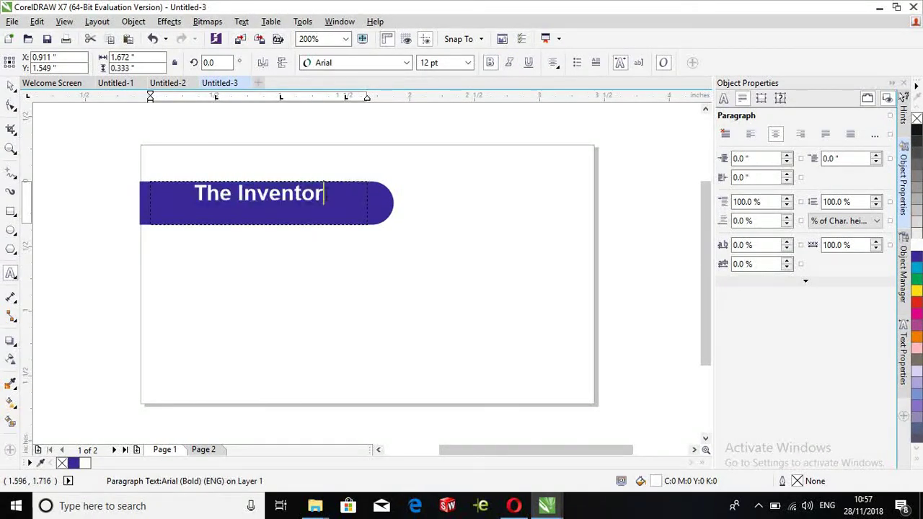
pyautogui.press('Escape')
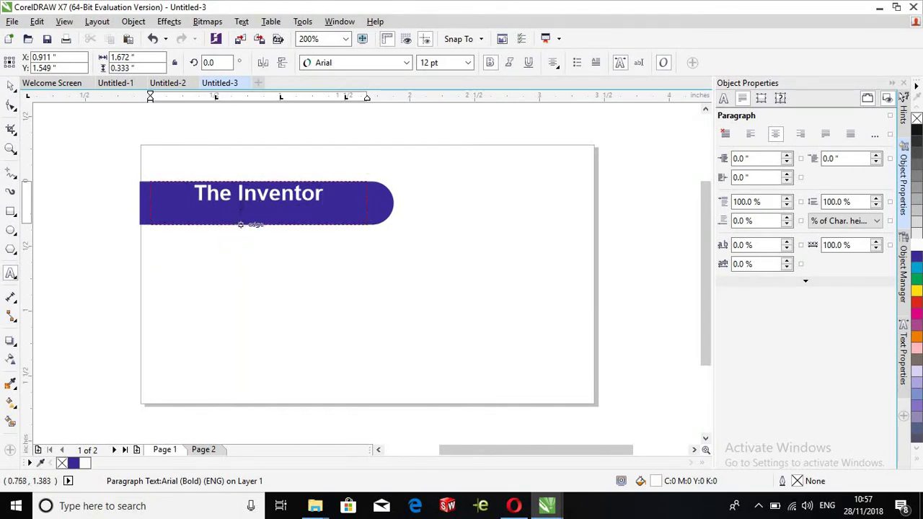
pyautogui.click(337, 194)
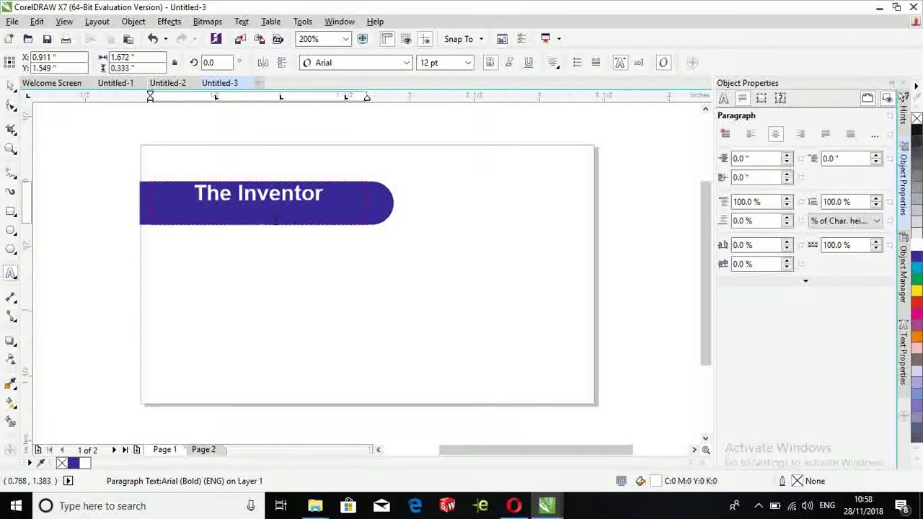
pyautogui.click(11, 86)
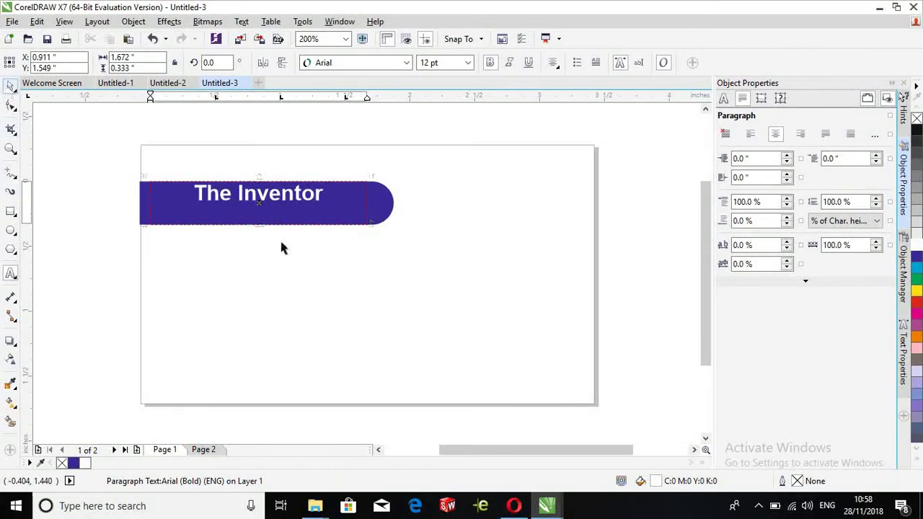
# - Extend the text frame to show 'Manager' and set that word to 10 pt
pyautogui.moveTo(258, 230); pyautogui.dragTo(262, 243)
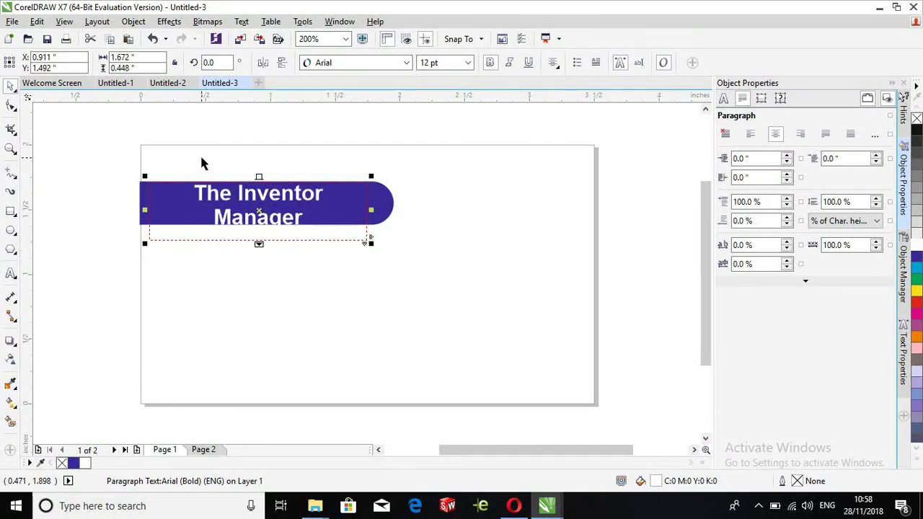
pyautogui.press('F8')
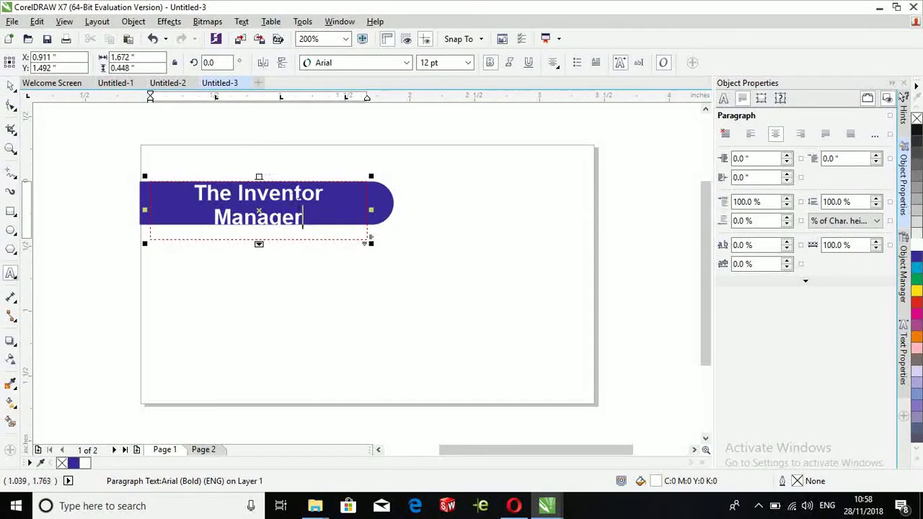
pyautogui.doubleClick(258, 216)
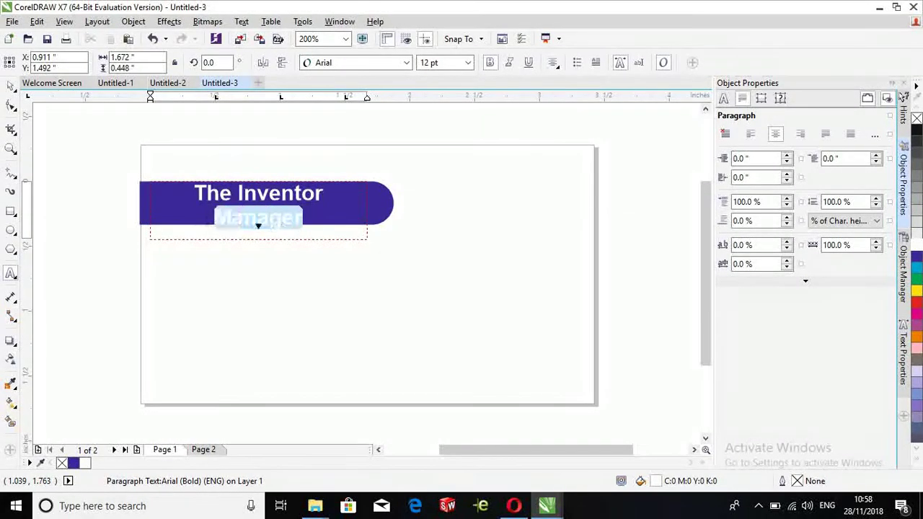
pyautogui.click(440, 62)
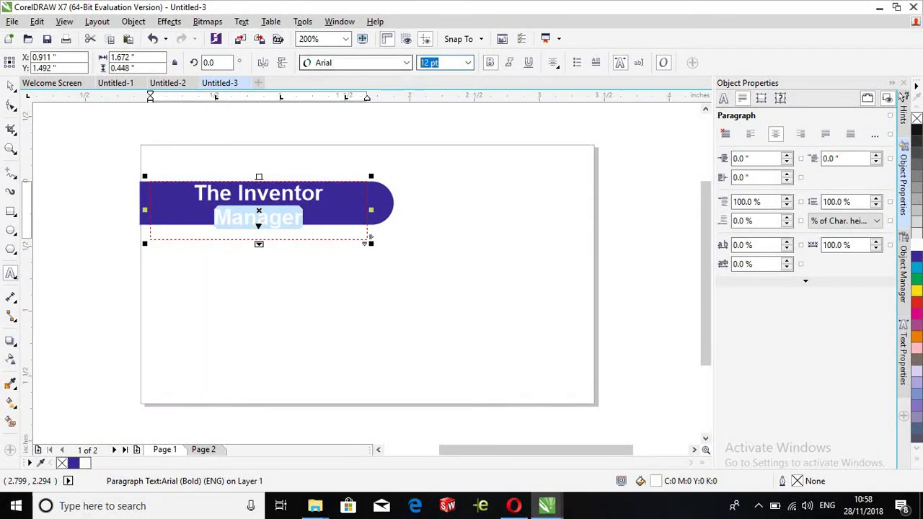
pyautogui.write('10')
pyautogui.press('Return')
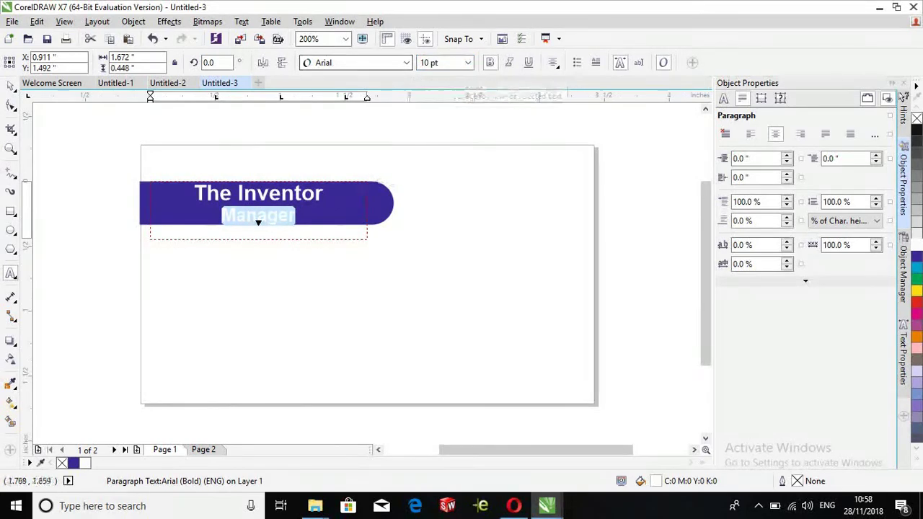
# - Make 'Manager' regular weight and 20% black light grey
pyautogui.click(491, 63)
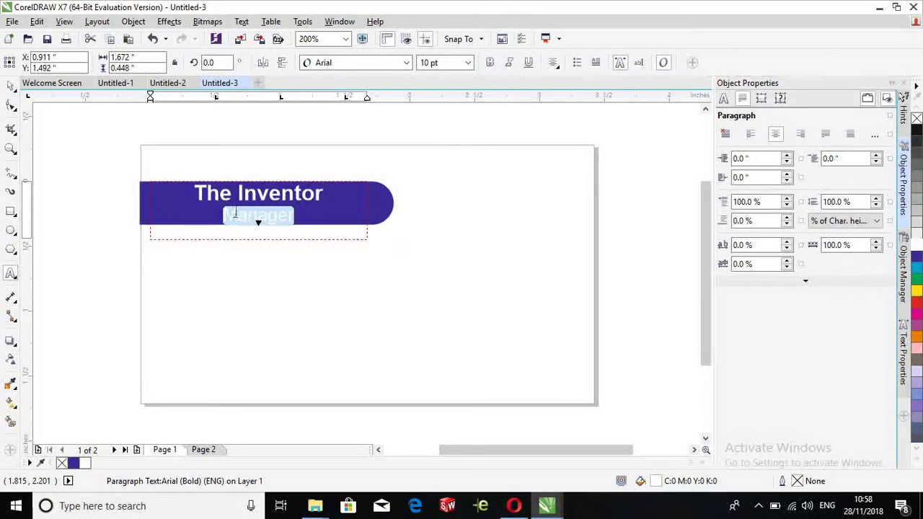
pyautogui.click(917, 231)
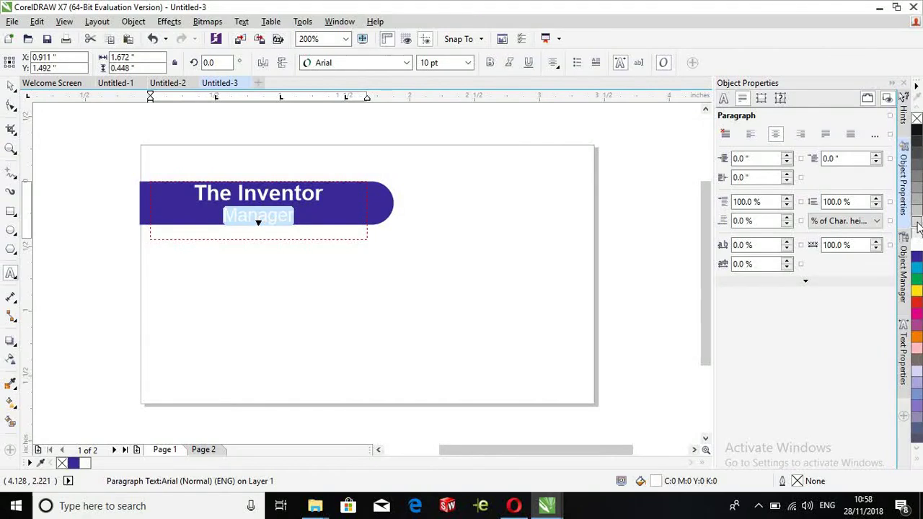
pyautogui.click(11, 87)
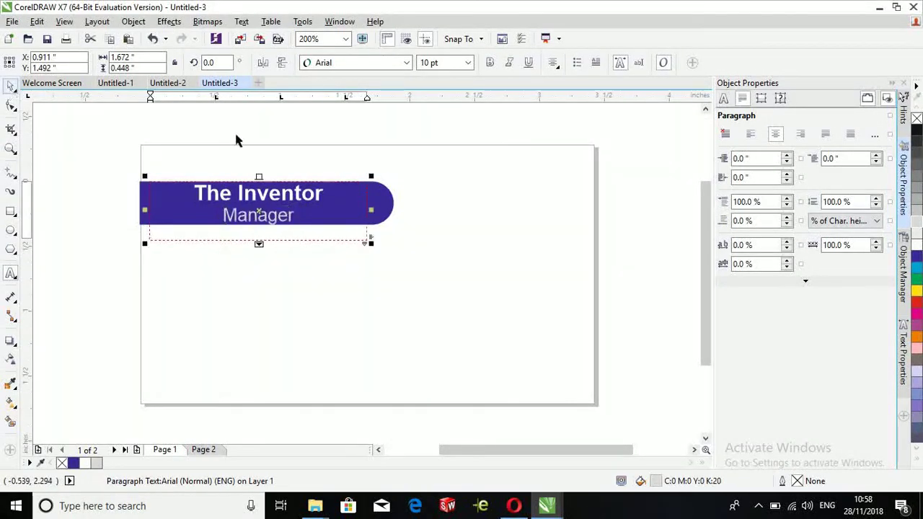
pyautogui.click(436, 279)
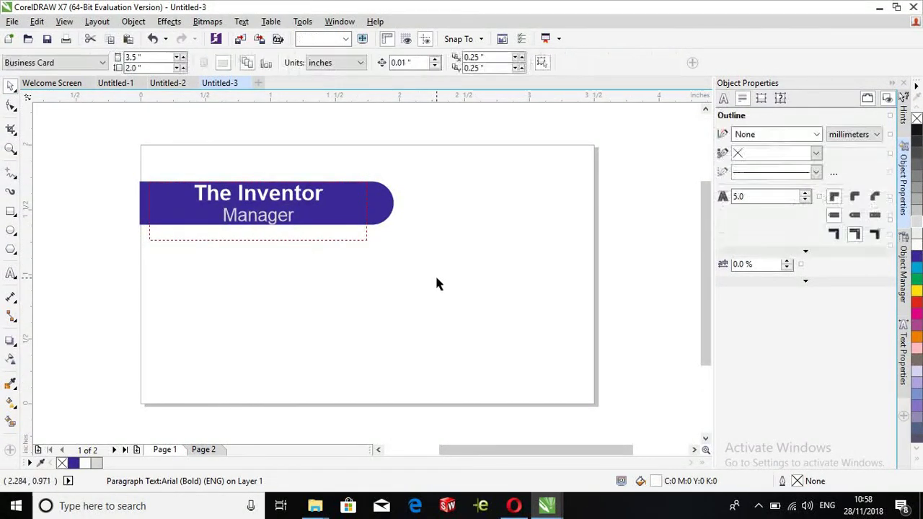
# - At 100% zoom, left-align the 'The Inventor' and 'Manager' lines
pyautogui.click(318, 39)
pyautogui.write('100')
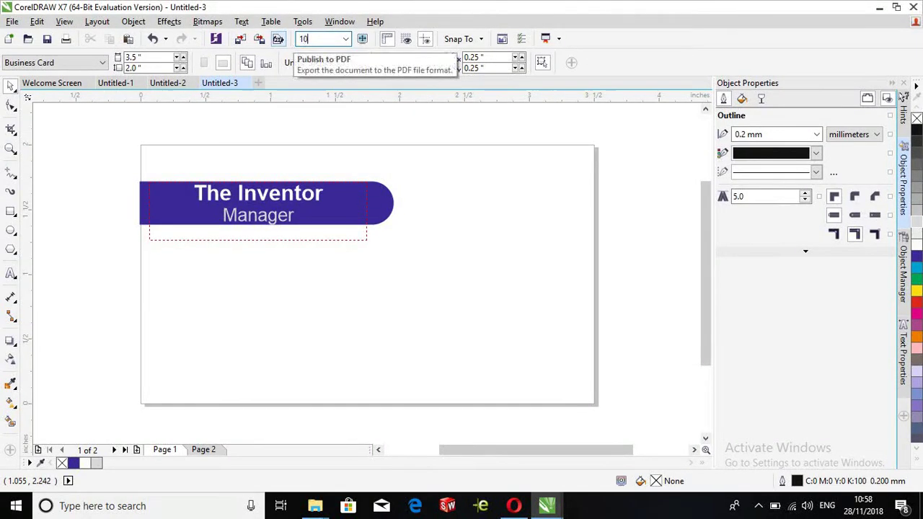
pyautogui.press('Return')
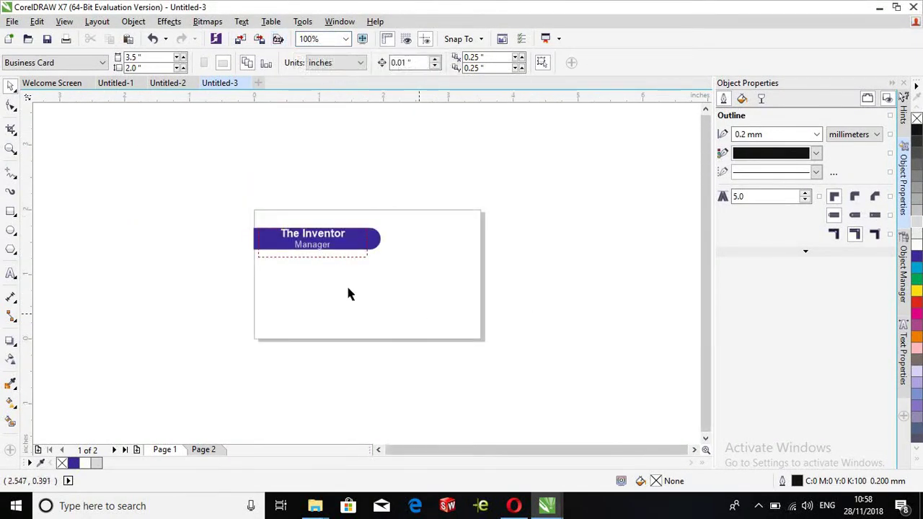
pyautogui.click(320, 253)
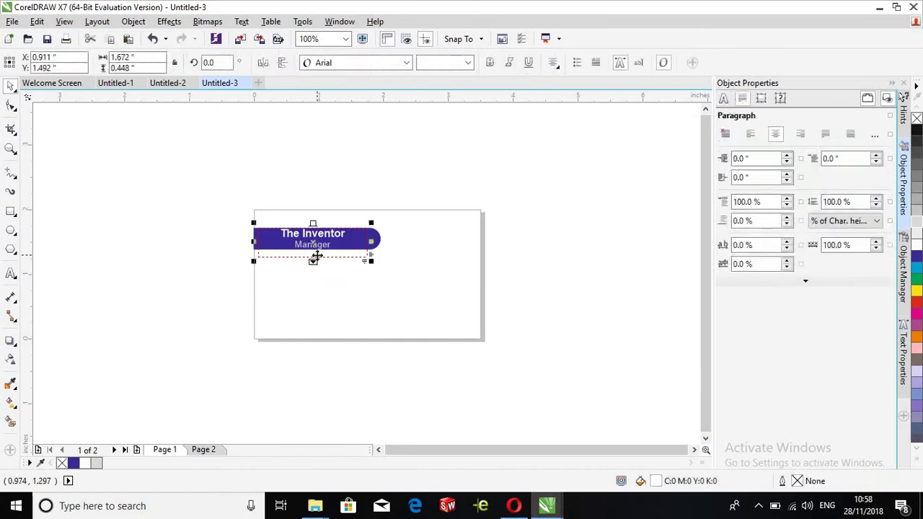
pyautogui.click(420, 270)
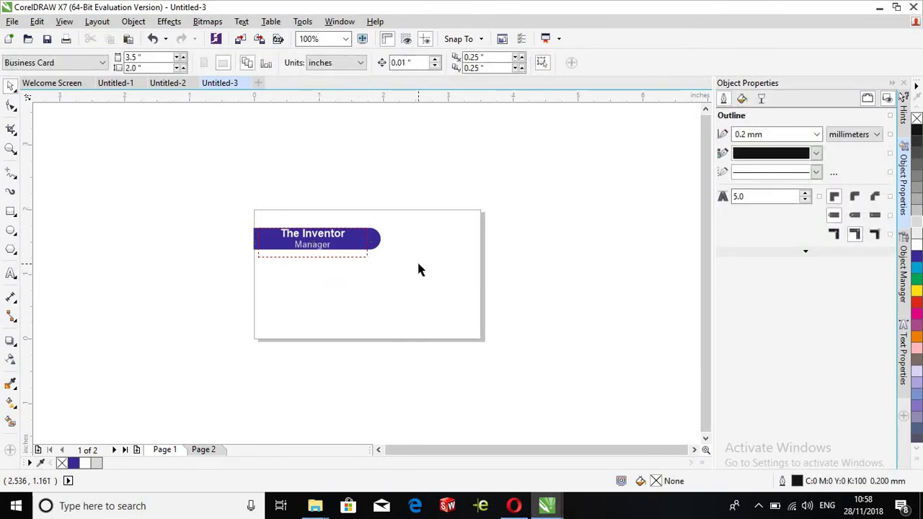
pyautogui.click(293, 245)
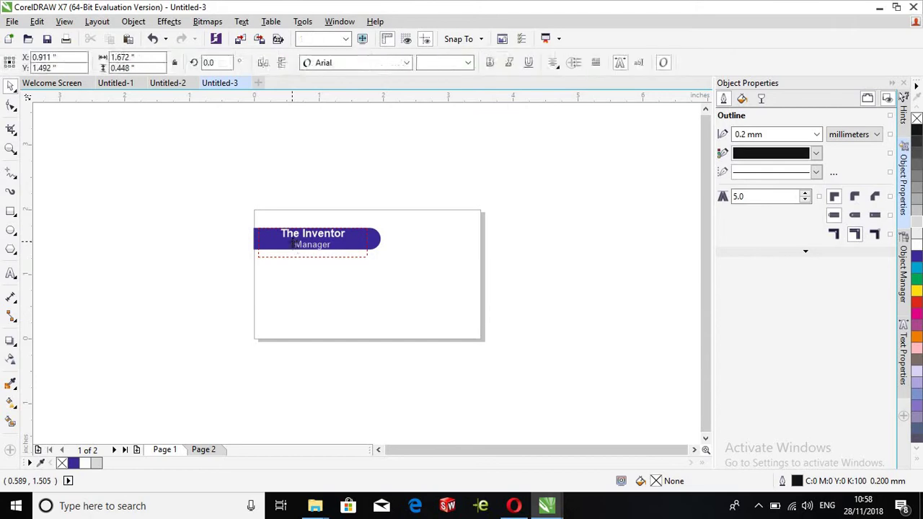
pyautogui.click(560, 65)
pyautogui.click(572, 91)
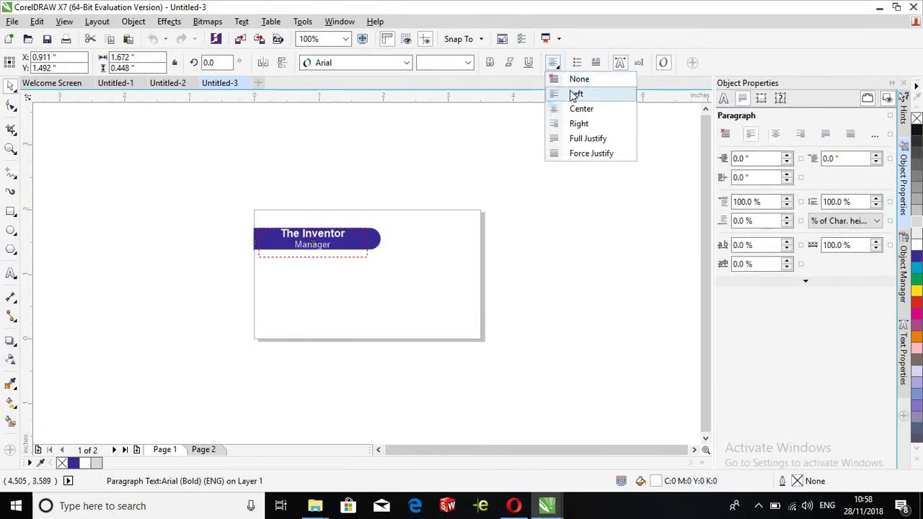
# - Nudge the text frame slightly left on the banner and return to 200% zoom
pyautogui.click(433, 294)
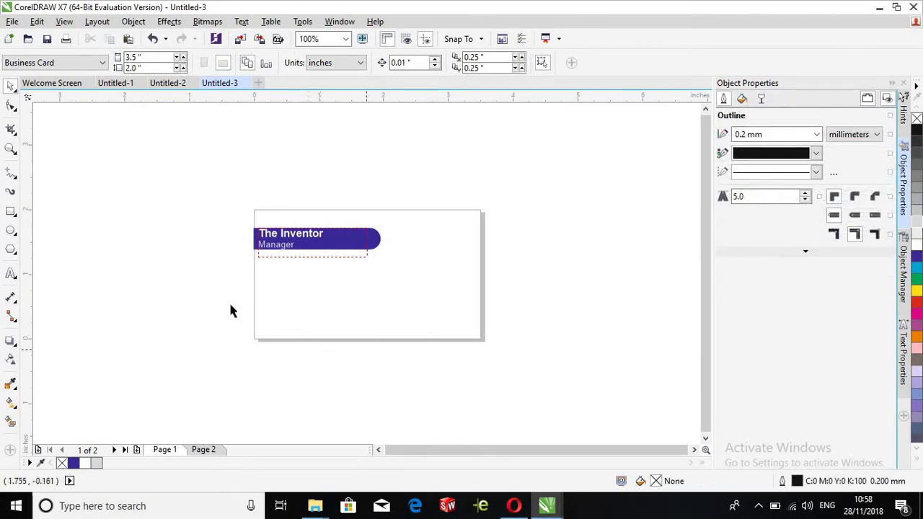
pyautogui.moveTo(321, 256); pyautogui.dragTo(318, 257)
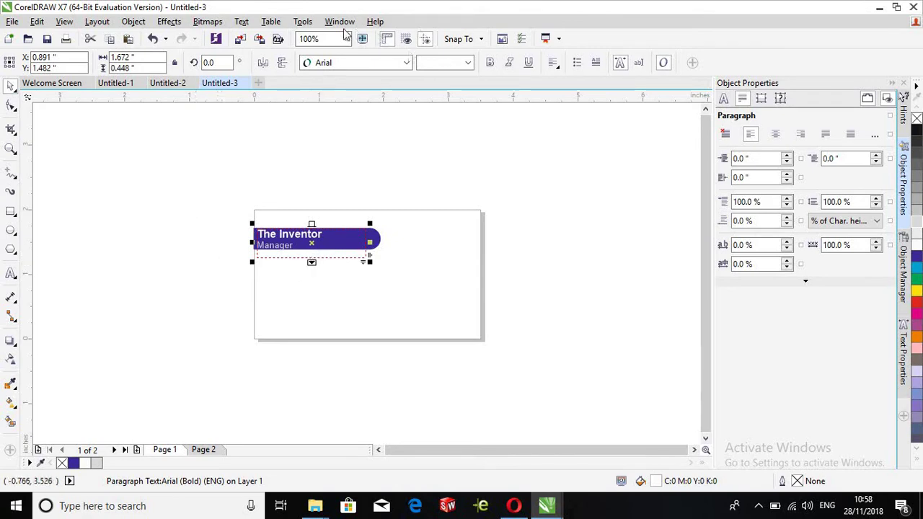
pyautogui.click(317, 39)
pyautogui.write('200')
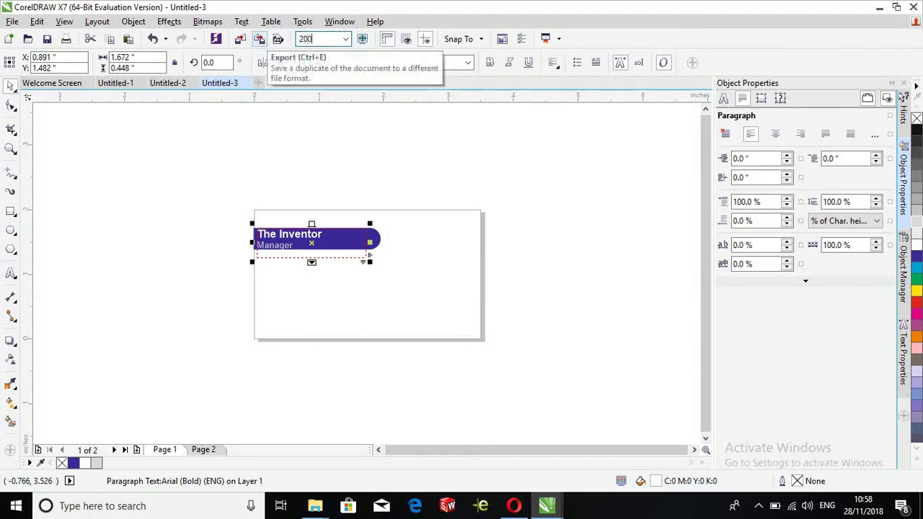
pyautogui.press('Return')
pyautogui.click(237, 357)
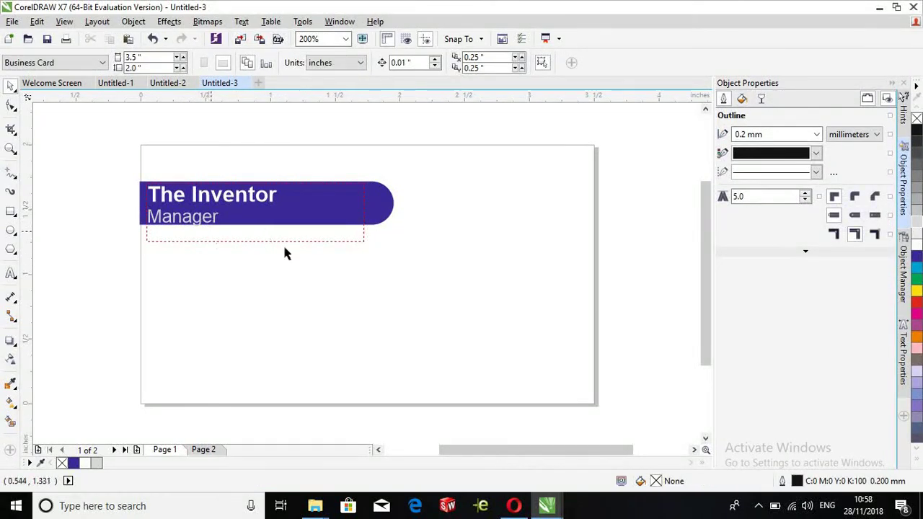
# - Set only the 'The Inventor' line to 11 pt, leaving 'Manager' unchanged
pyautogui.click(202, 223)
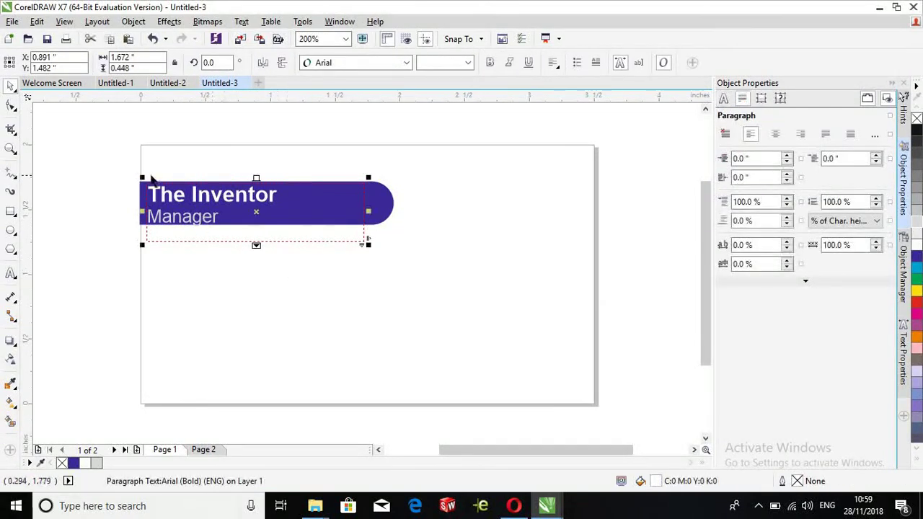
pyautogui.press('F8')
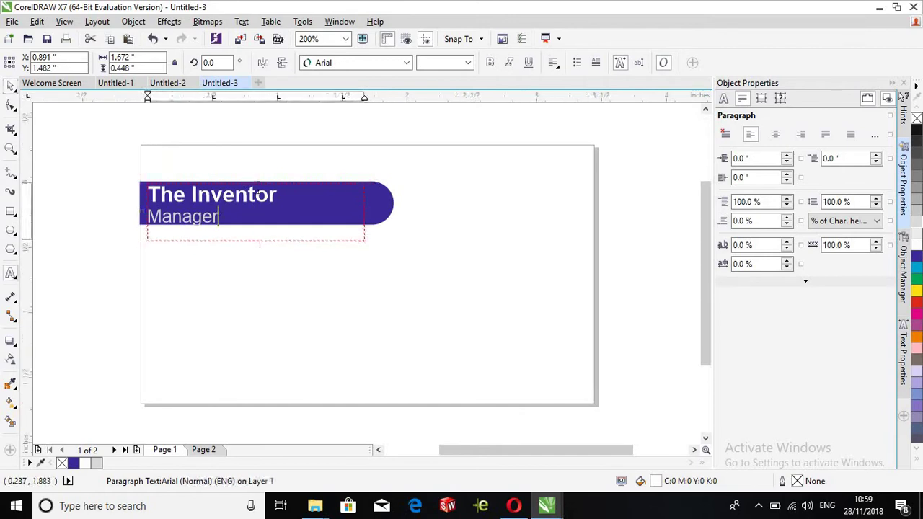
pyautogui.moveTo(277, 195); pyautogui.dragTo(128, 196)
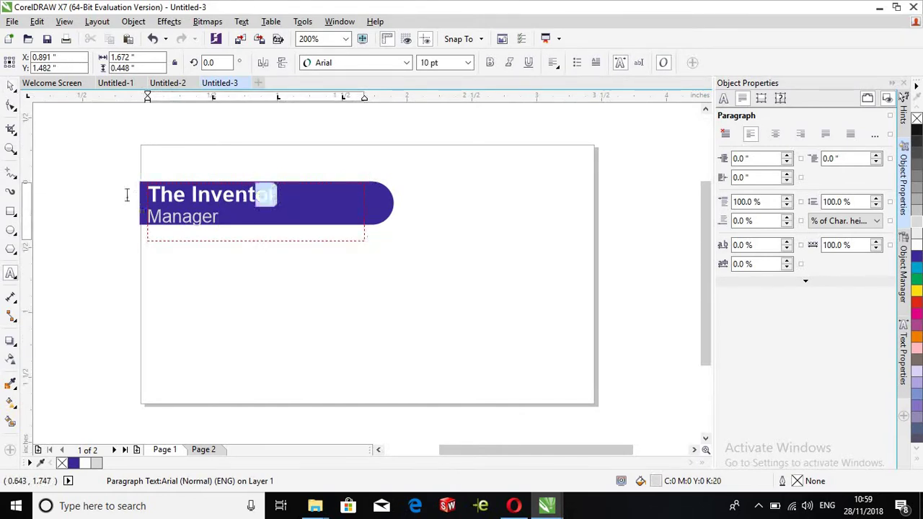
pyautogui.click(437, 62)
pyautogui.write('11')
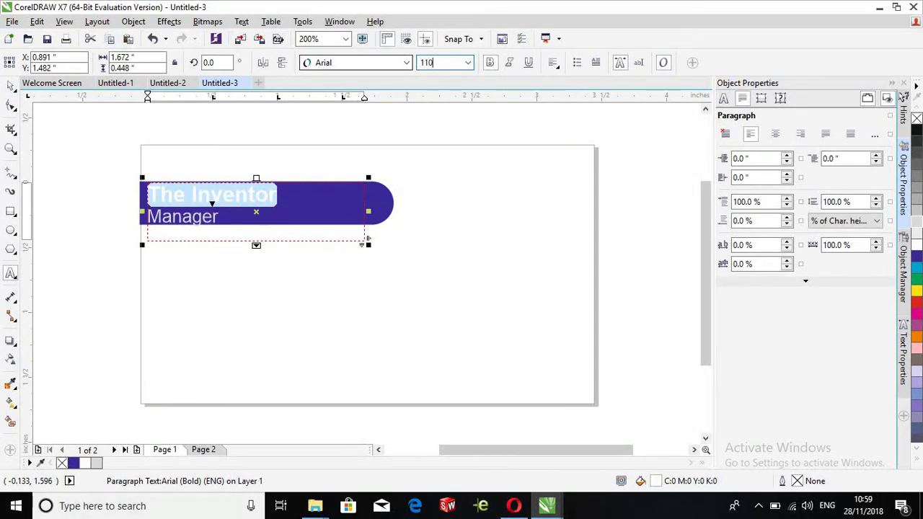
pyautogui.press('Return')
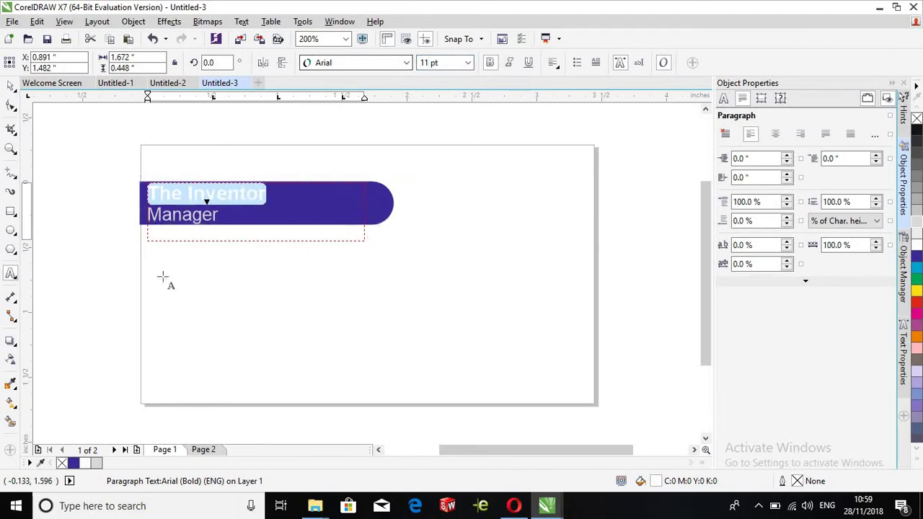
pyautogui.click(12, 87)
pyautogui.click(264, 256)
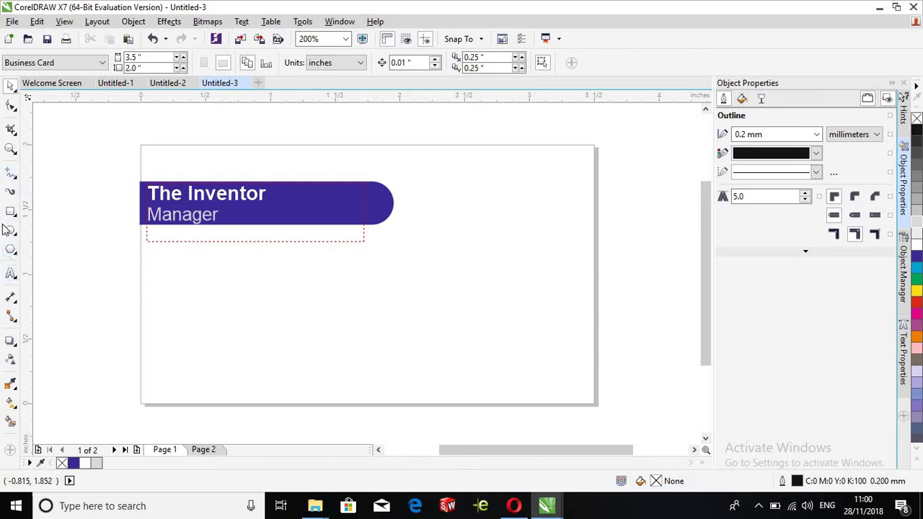
# - Append '(BII)' after 'The Inventor' in the banner and size it at 7 pt
pyautogui.click(11, 274)
pyautogui.click(292, 199)
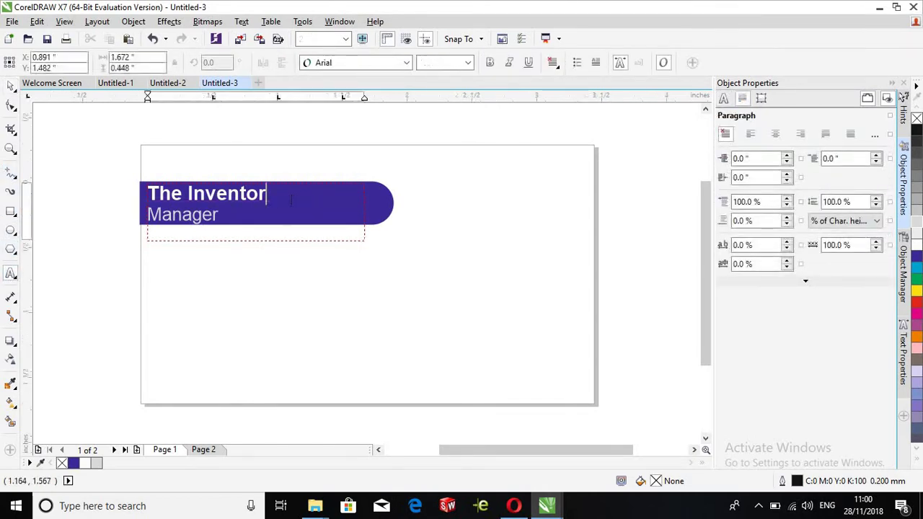
pyautogui.write('(')
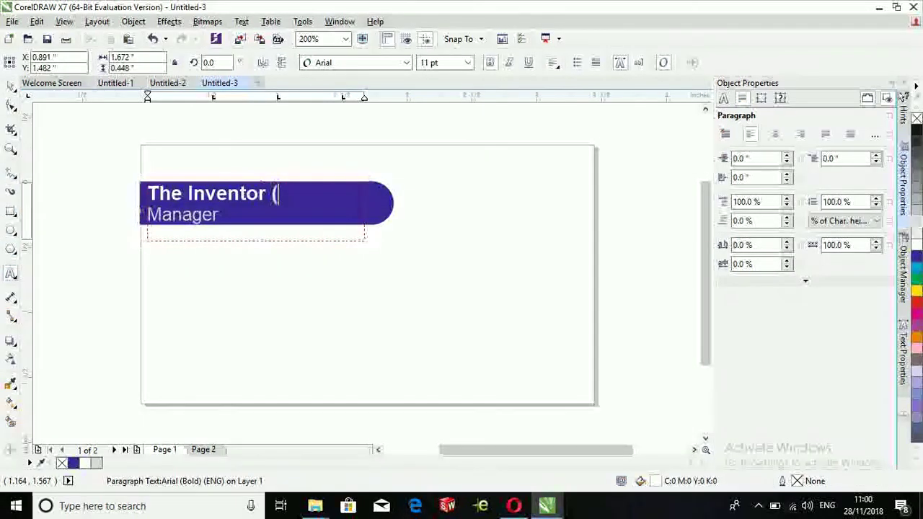
pyautogui.write('B')
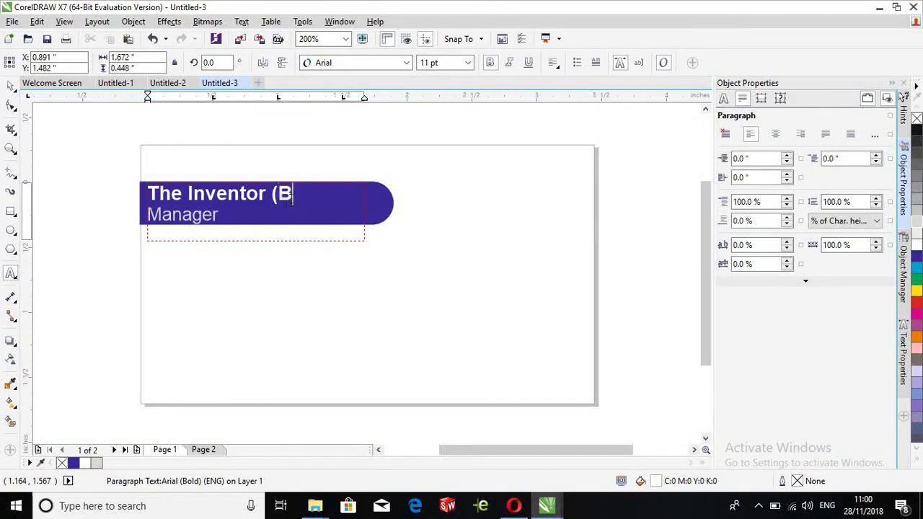
pyautogui.write('ll')
pyautogui.write(')')
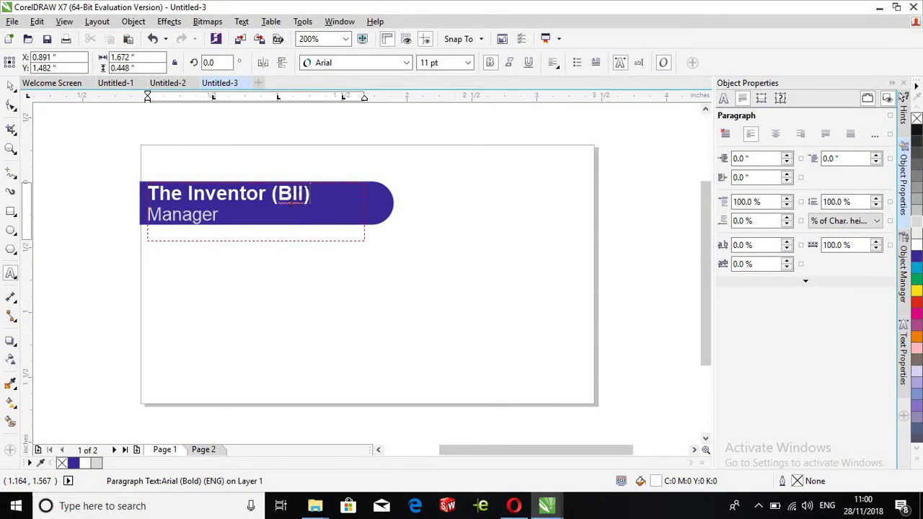
pyautogui.press('Escape')
pyautogui.moveTo(310, 193); pyautogui.dragTo(272, 194)
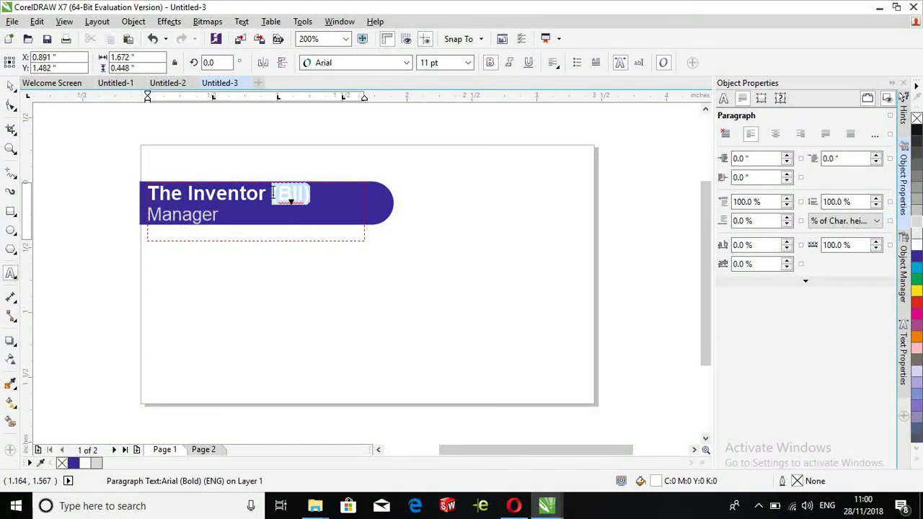
pyautogui.click(469, 62)
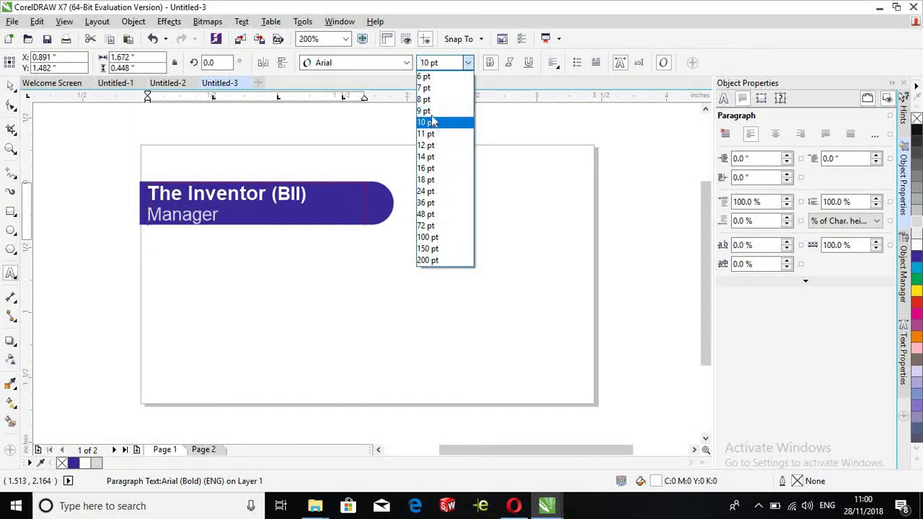
pyautogui.click(425, 91)
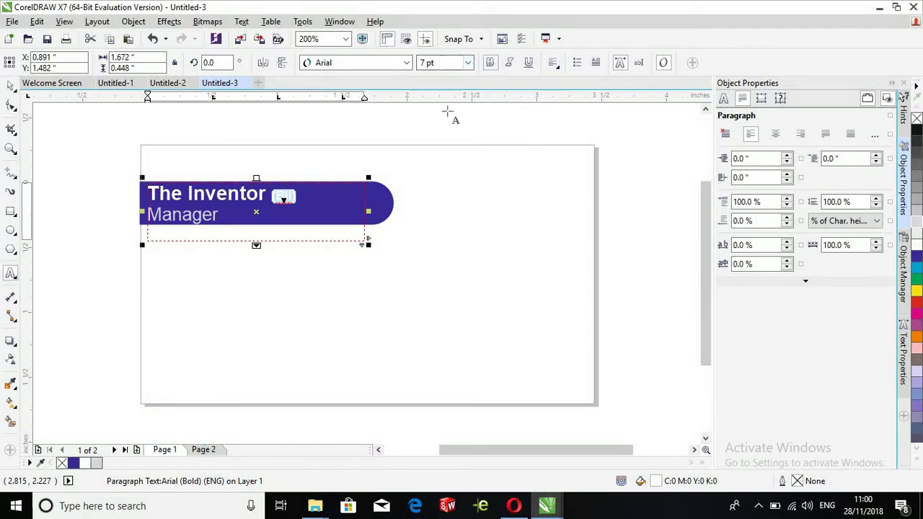
pyautogui.press('Down')
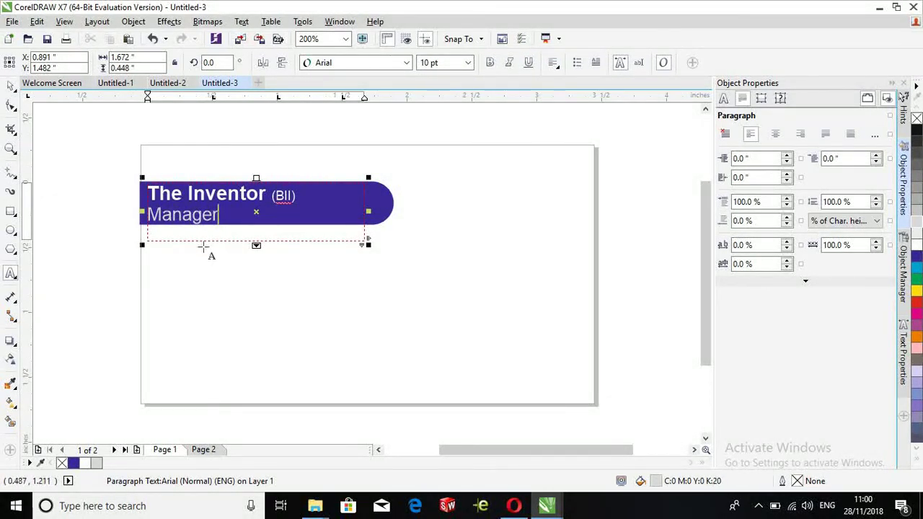
pyautogui.click(11, 87)
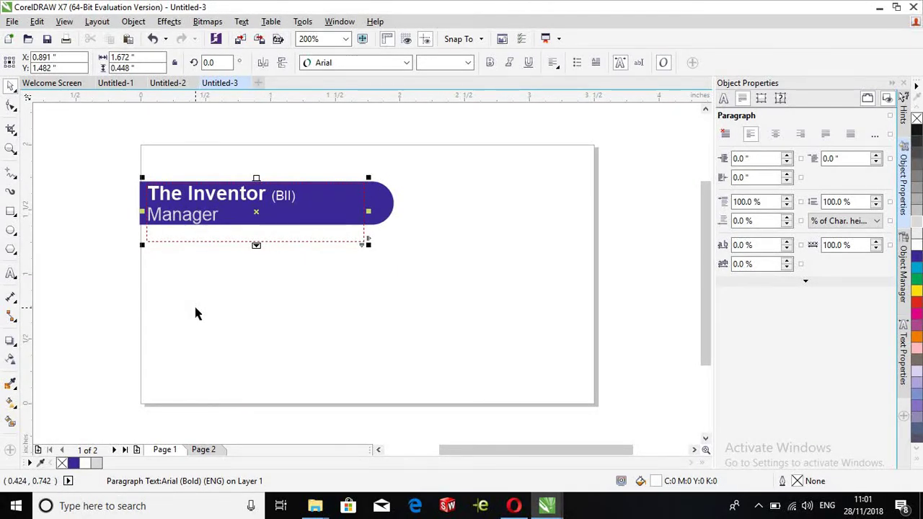
# - Import the ad2 pin image from the Pictures > TechyHow > Vectors folder
pyautogui.click(312, 328)
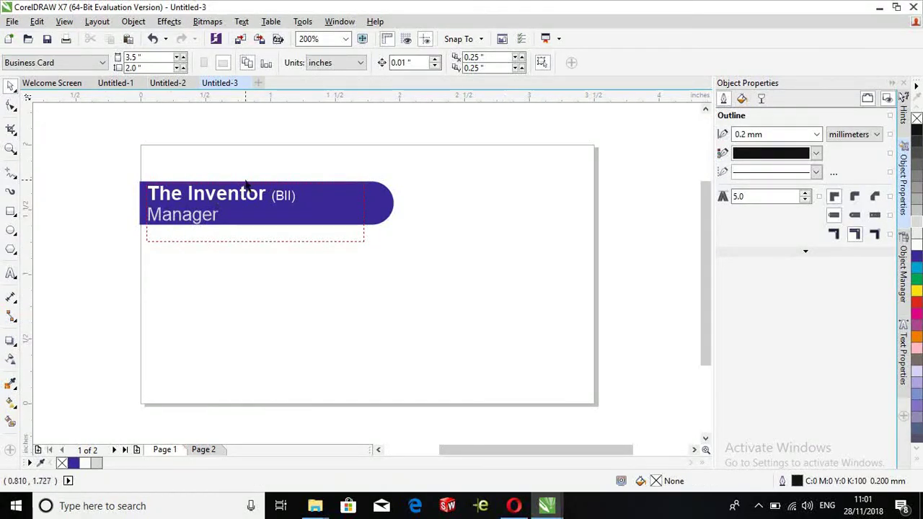
pyautogui.click(12, 22)
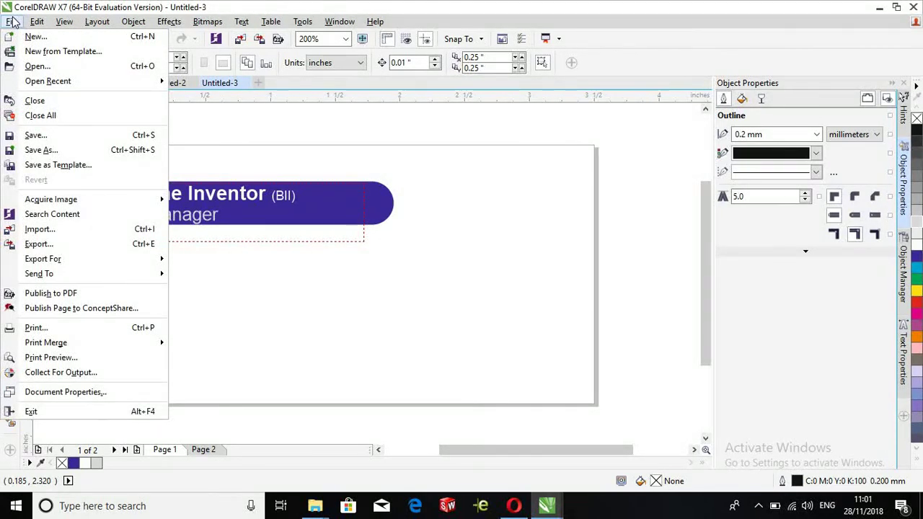
pyautogui.click(12, 20)
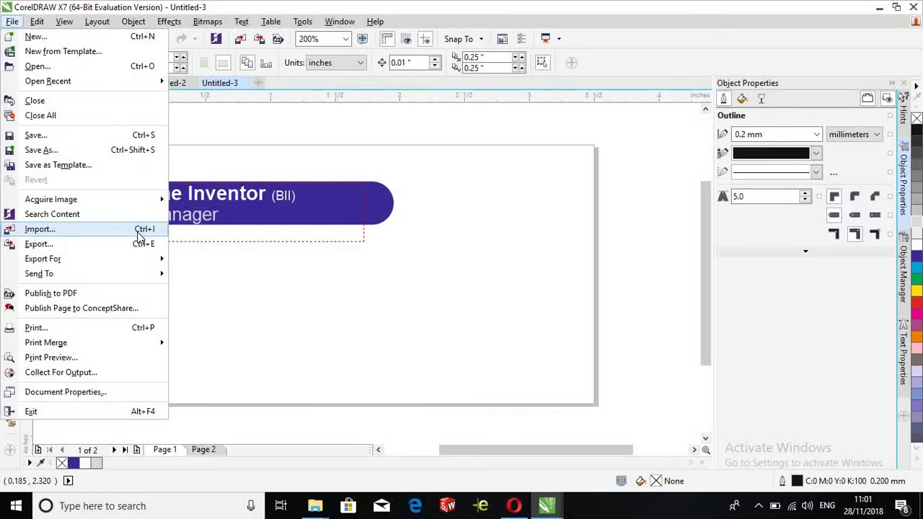
pyautogui.click(174, 221)
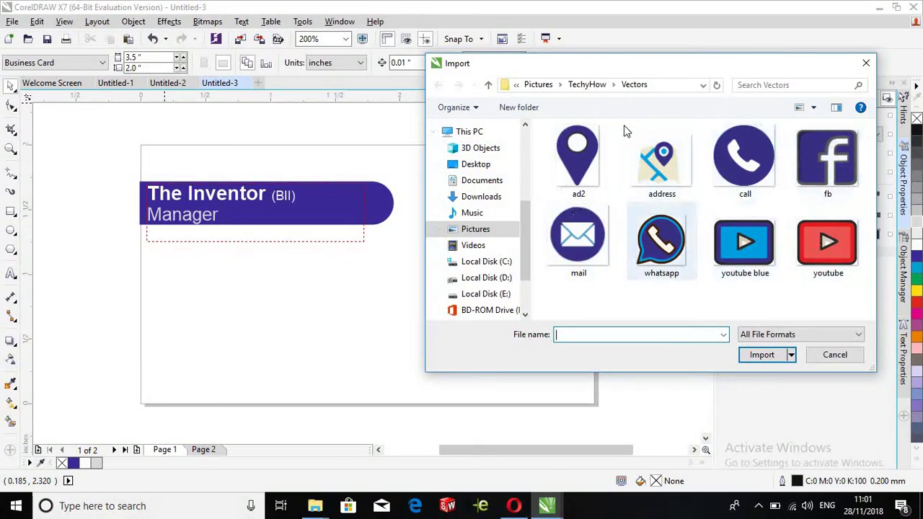
pyautogui.click(572, 177)
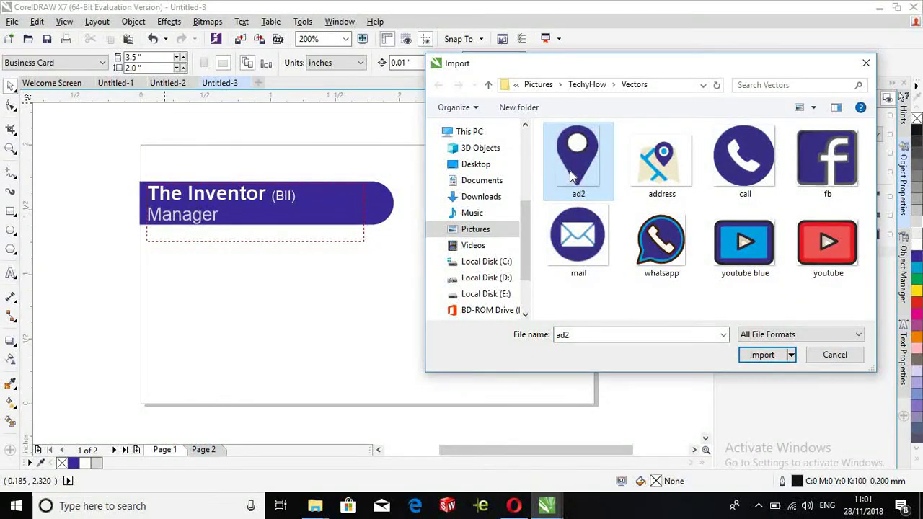
pyautogui.doubleClick(570, 170)
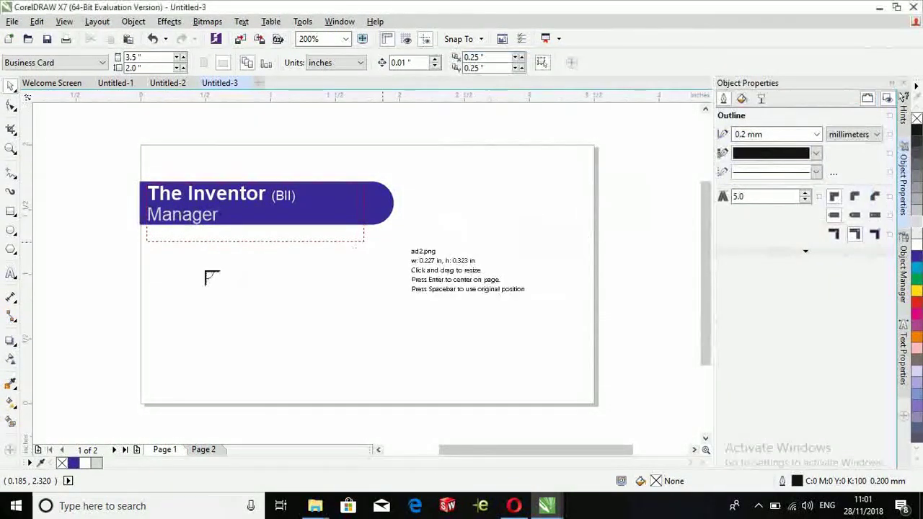
# - Place the ad2 pin below the banner and resize it to 0.15 by 0.2 inches
pyautogui.moveTo(163, 253)
pyautogui.mouseDown()
pyautogui.moveTo(199, 301)
pyautogui.moveTo(216, 287)
pyautogui.mouseUp()
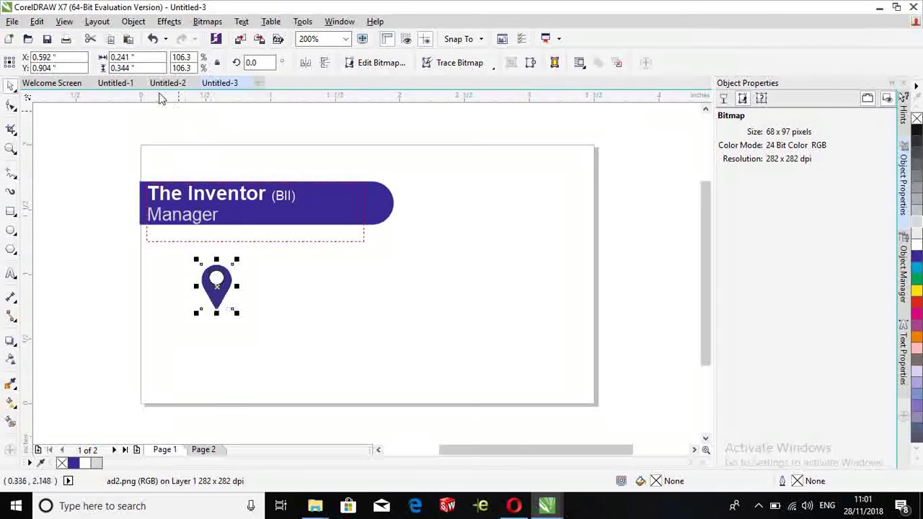
pyautogui.click(145, 56)
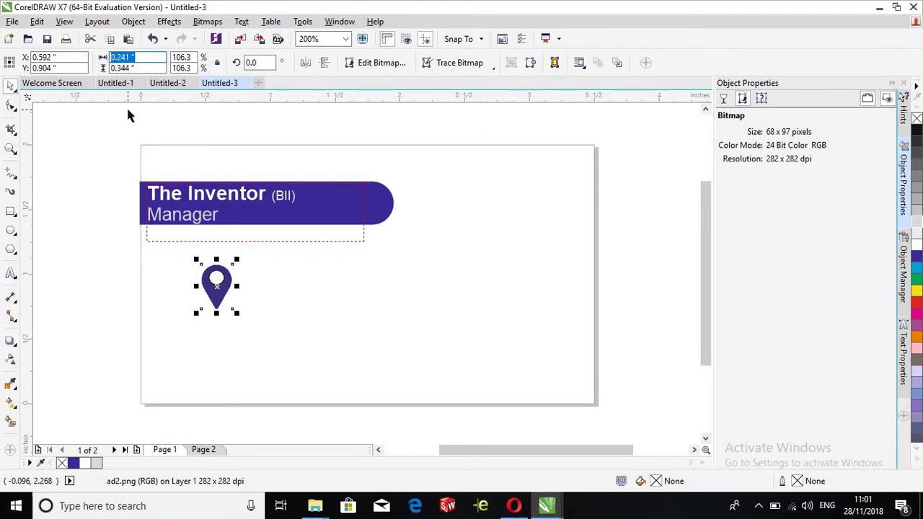
pyautogui.write('0.2')
pyautogui.press('Return')
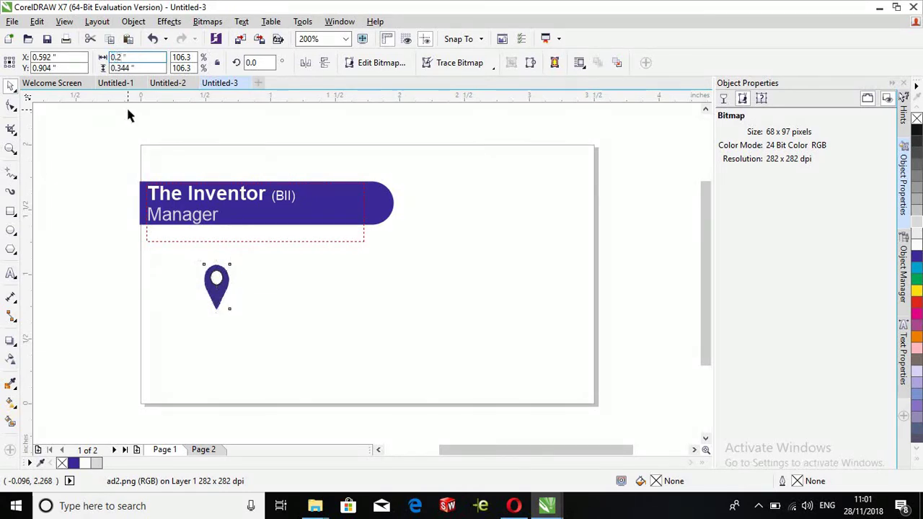
pyautogui.doubleClick(121, 68)
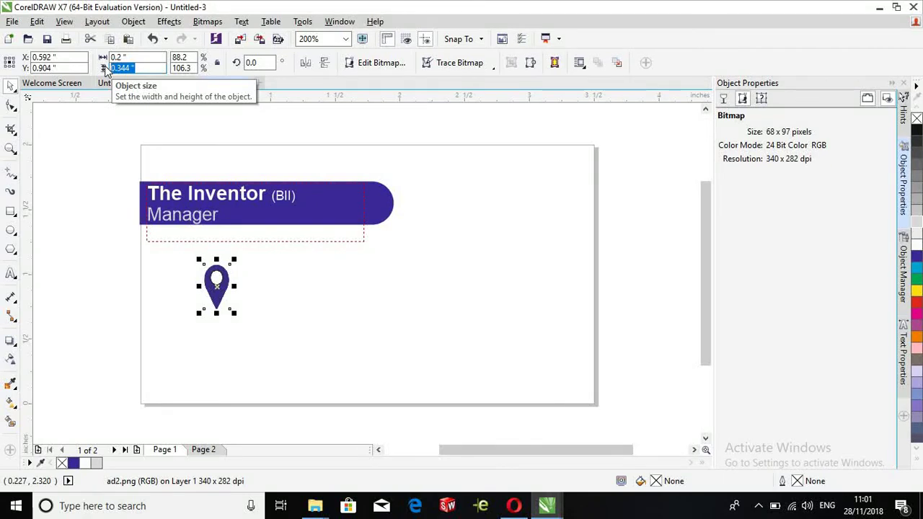
pyautogui.write('0.2')
pyautogui.press('Return')
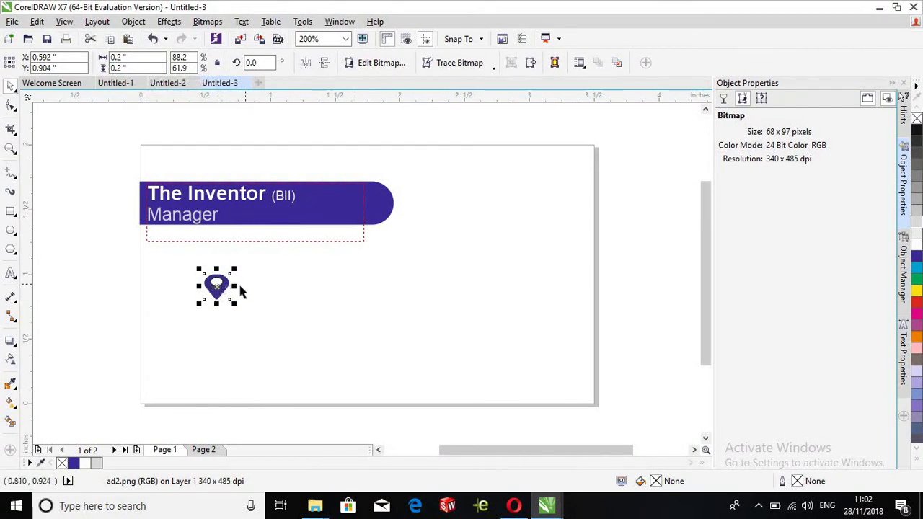
pyautogui.doubleClick(123, 58)
pyautogui.write('0.1')
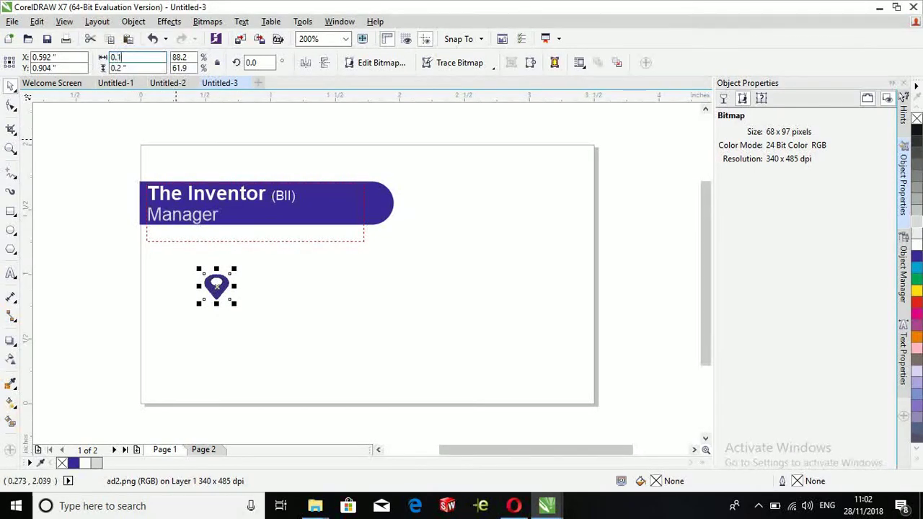
pyautogui.write('5')
pyautogui.press('Return')
pyautogui.click(366, 332)
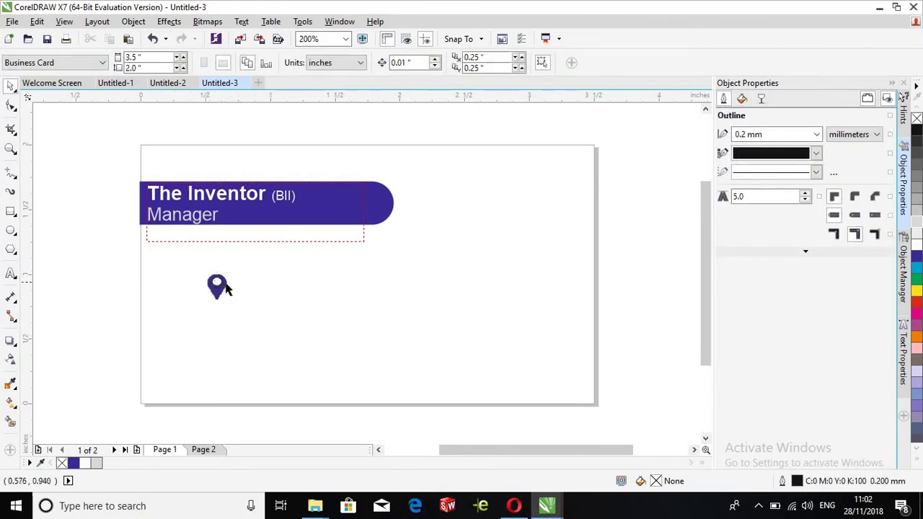
# - Inspect the pin at 500% zoom, then at 200% move it under the banner's left end
pyautogui.click(324, 38)
pyautogui.write('500')
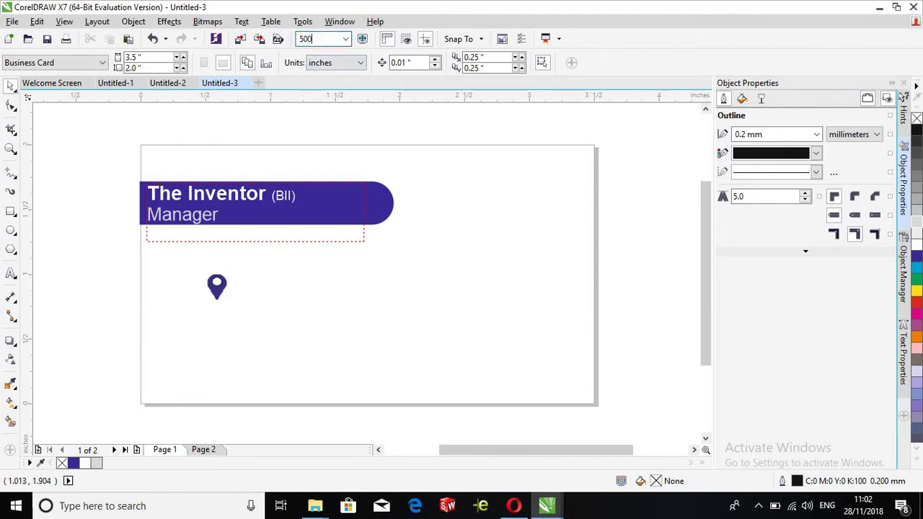
pyautogui.press('Return')
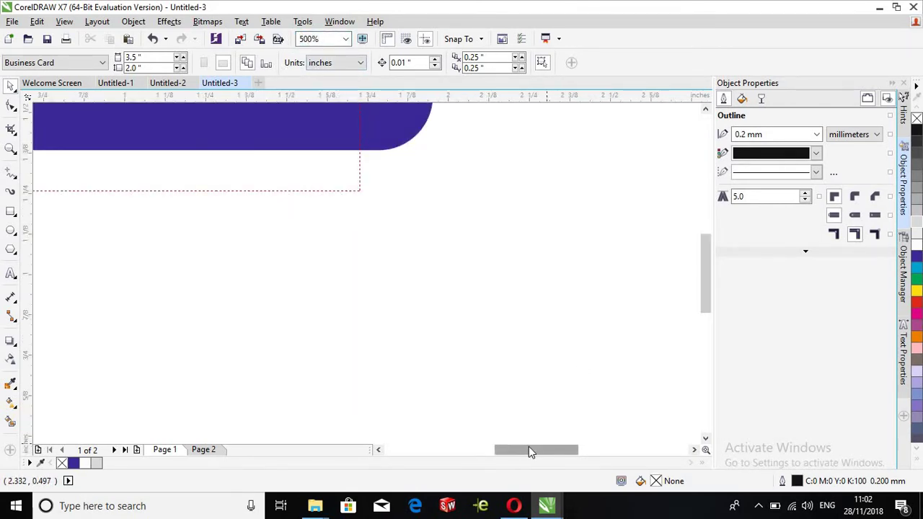
pyautogui.moveTo(529, 448); pyautogui.dragTo(484, 446)
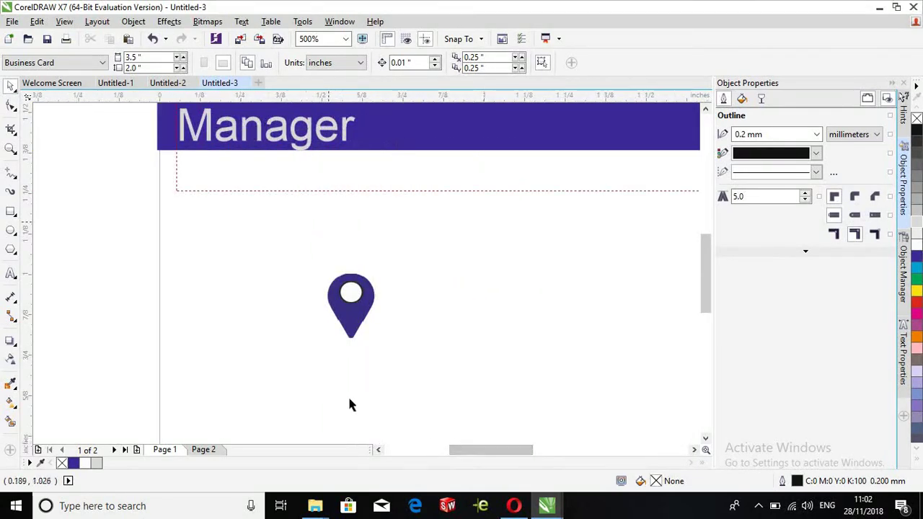
pyautogui.click(314, 39)
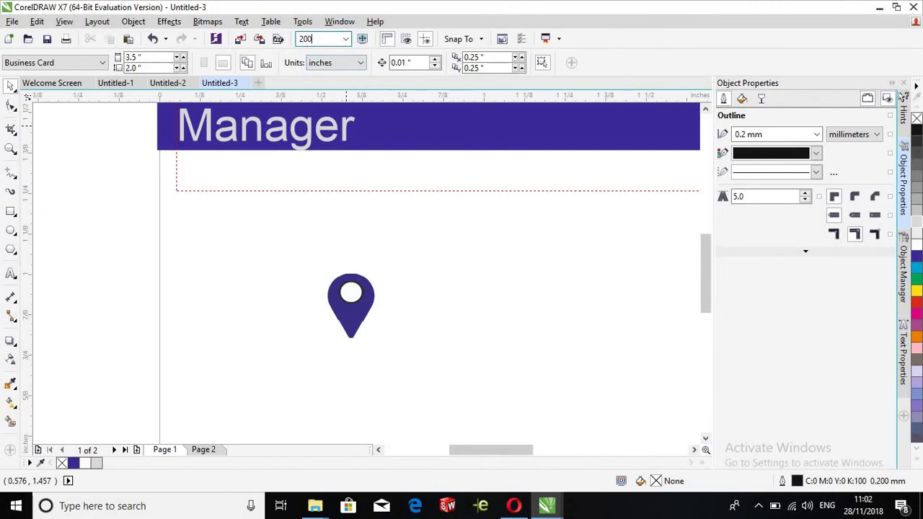
pyautogui.write('200')
pyautogui.press('Return')
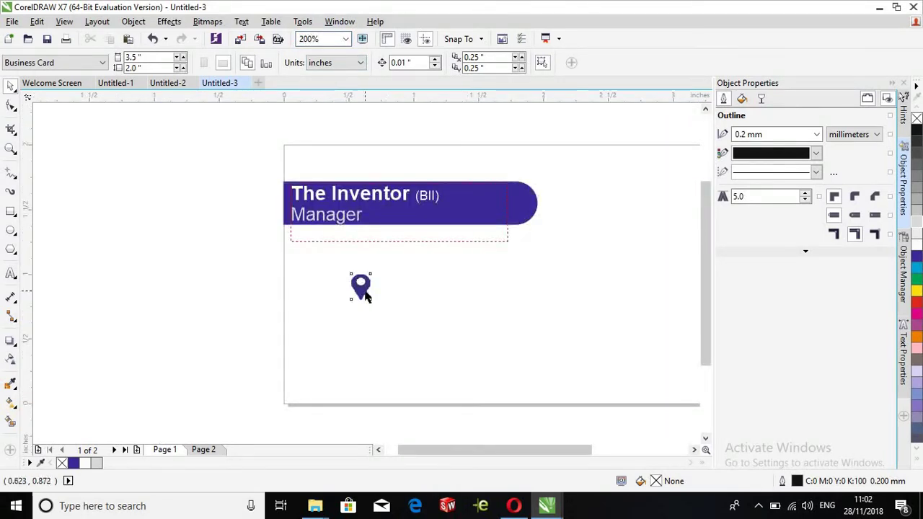
pyautogui.moveTo(364, 295); pyautogui.dragTo(301, 262)
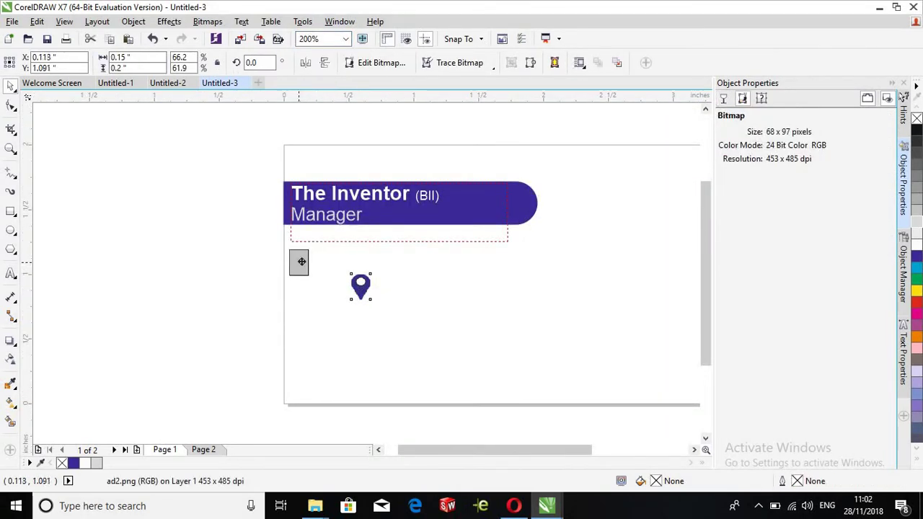
pyautogui.moveTo(301, 261); pyautogui.dragTo(302, 260)
pyautogui.click(378, 261)
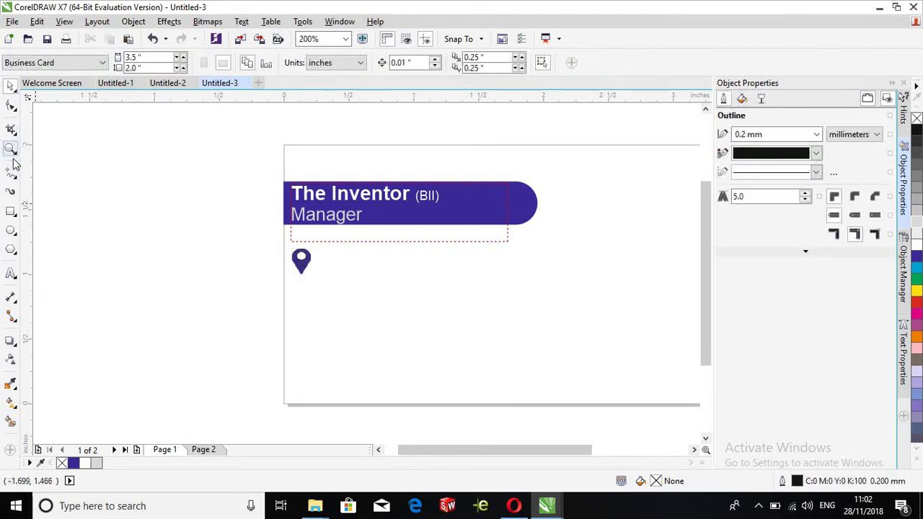
# - Type the card's street address as a text line beside the pin icon
pyautogui.click(13, 273)
pyautogui.moveTo(320, 250); pyautogui.dragTo(538, 291)
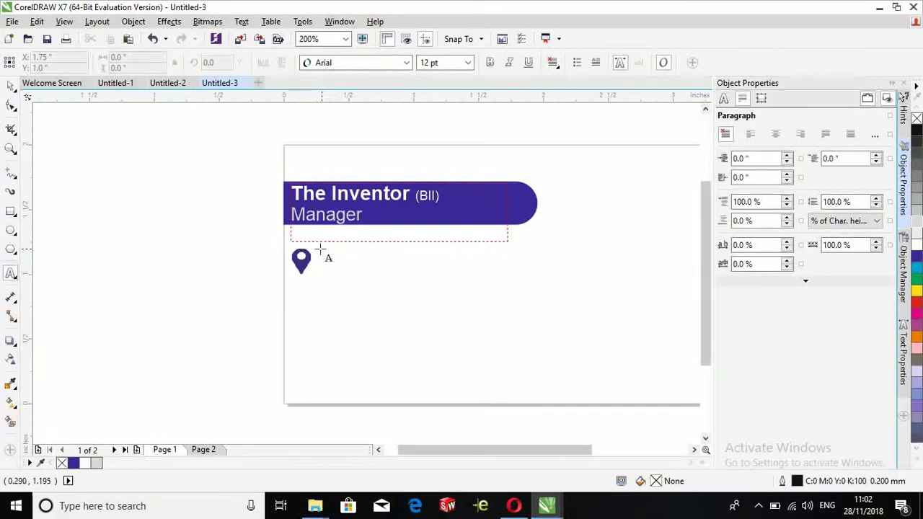
pyautogui.click(371, 255)
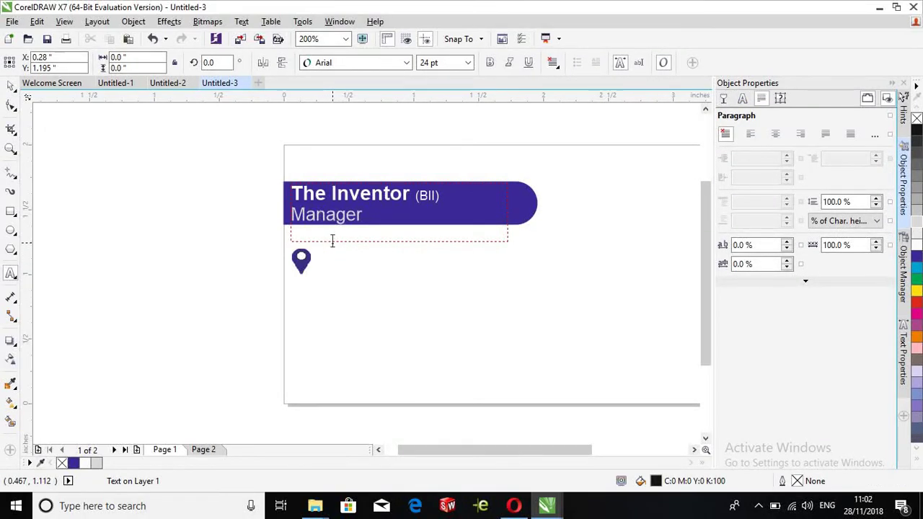
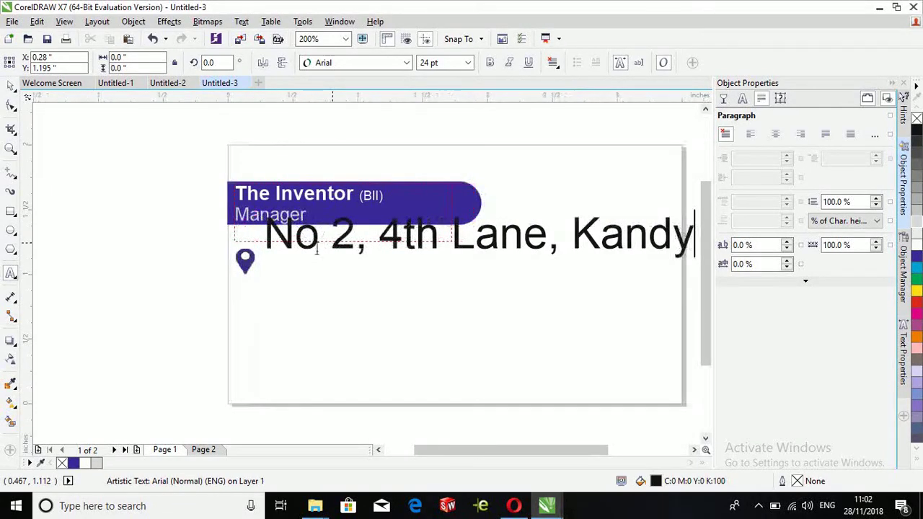
# - Reduce the address line to 9 pt and position it beside the pin
pyautogui.click(11, 85)
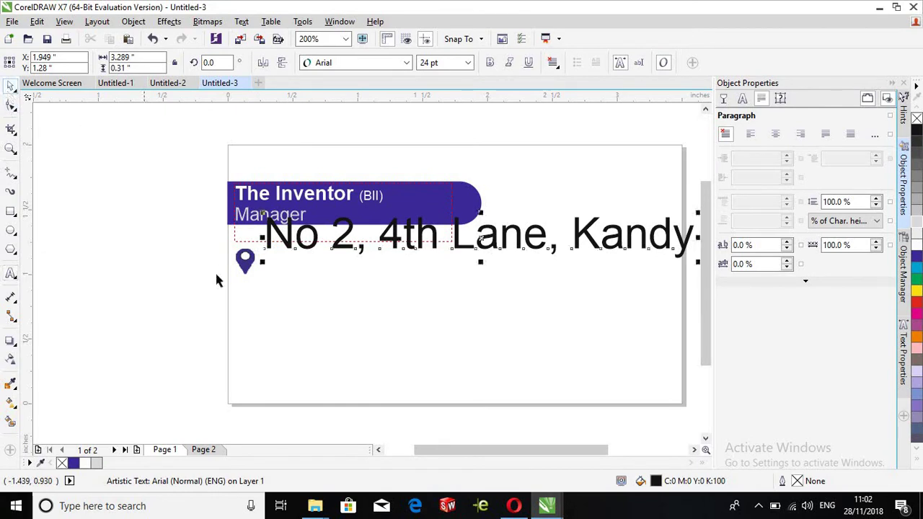
pyautogui.click(508, 247)
pyautogui.click(469, 63)
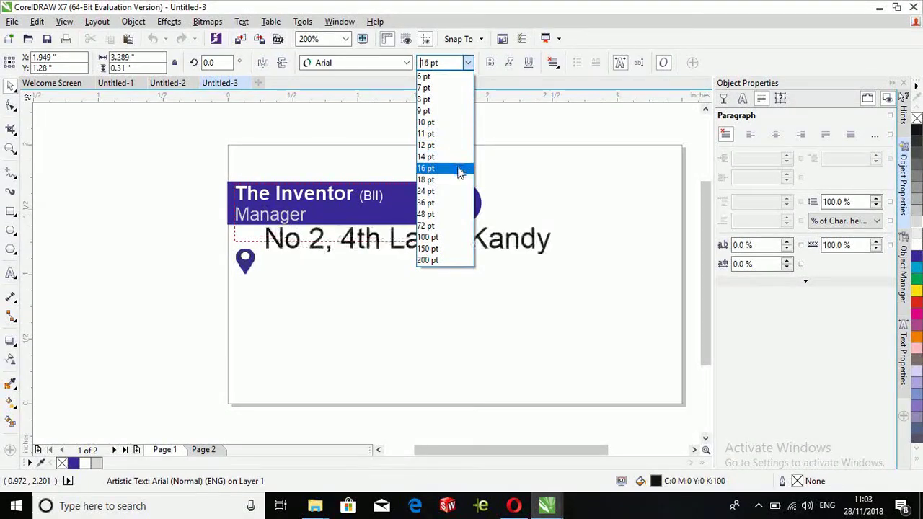
pyautogui.click(429, 123)
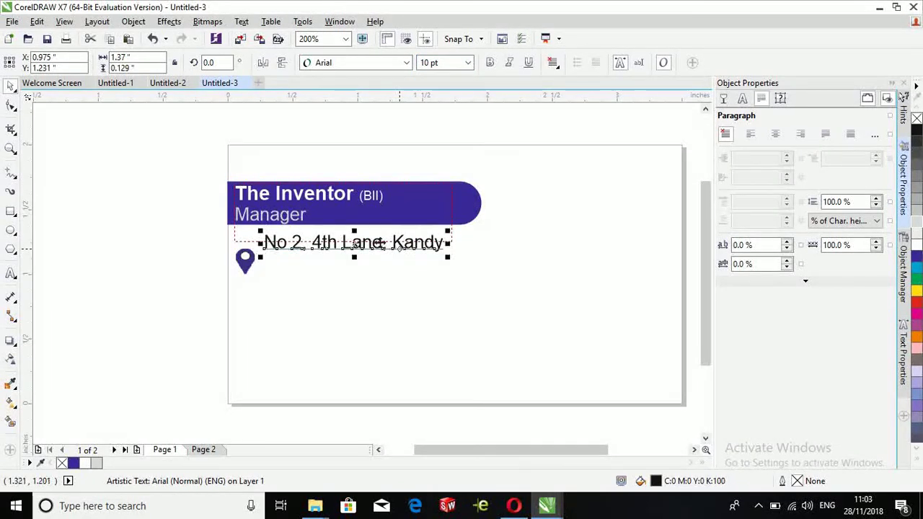
pyautogui.moveTo(378, 243); pyautogui.dragTo(380, 263)
pyautogui.click(468, 62)
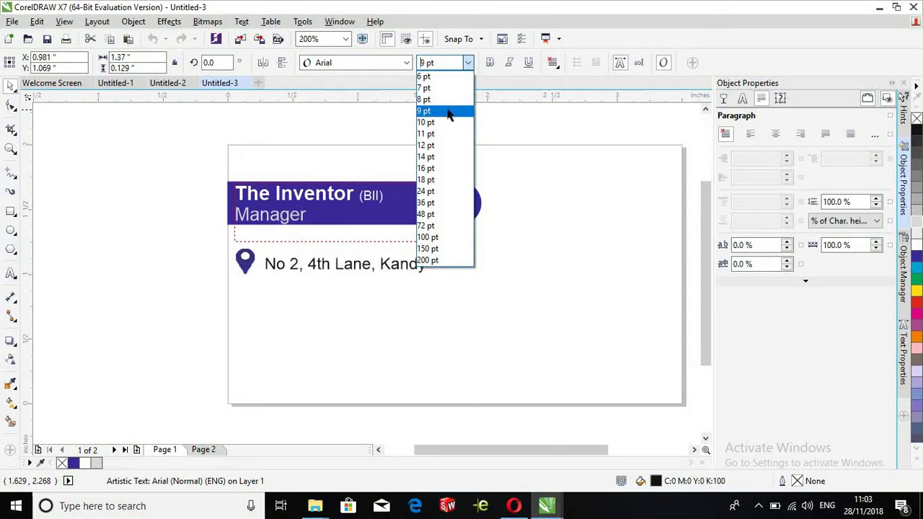
pyautogui.click(448, 112)
pyautogui.click(485, 339)
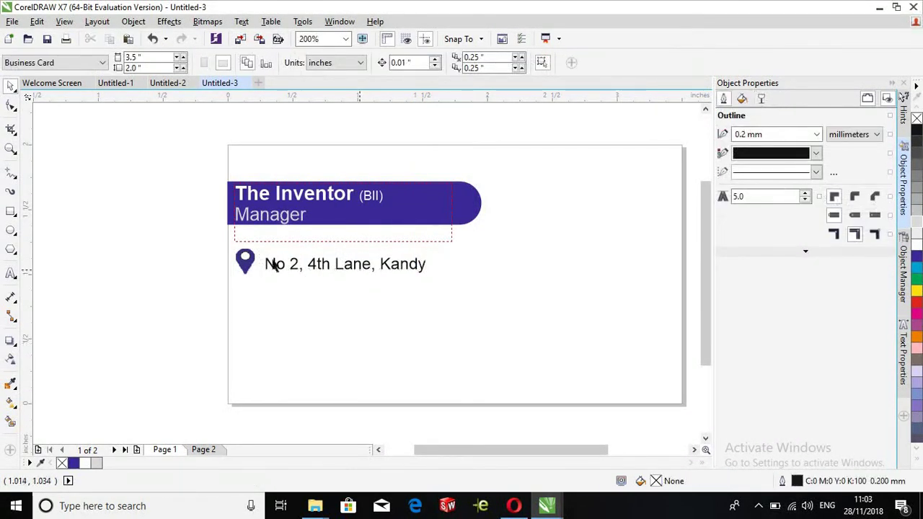
pyautogui.moveTo(219, 249); pyautogui.dragTo(512, 350)
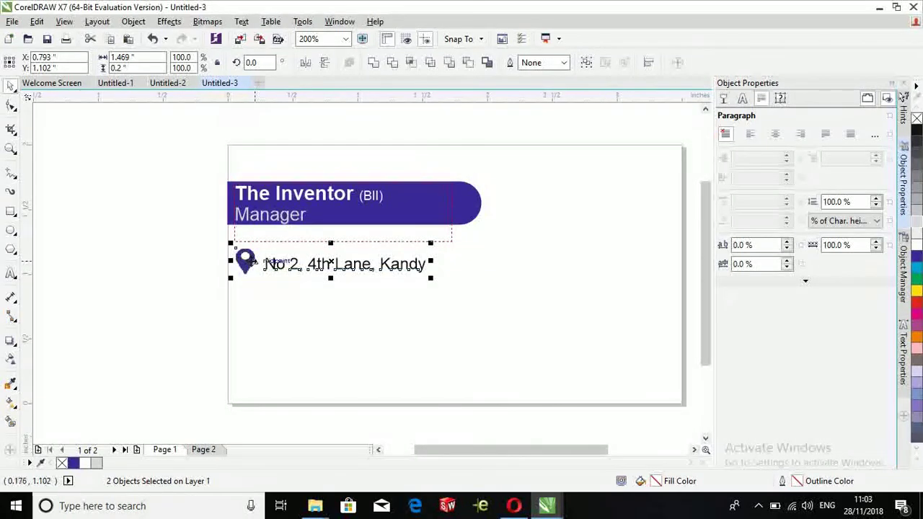
# - Shift the address text left, closer to the pin icon
pyautogui.click(421, 279)
pyautogui.moveTo(432, 266)
pyautogui.mouseDown()
pyautogui.moveTo(498, 266)
pyautogui.moveTo(385, 266)
pyautogui.mouseUp()
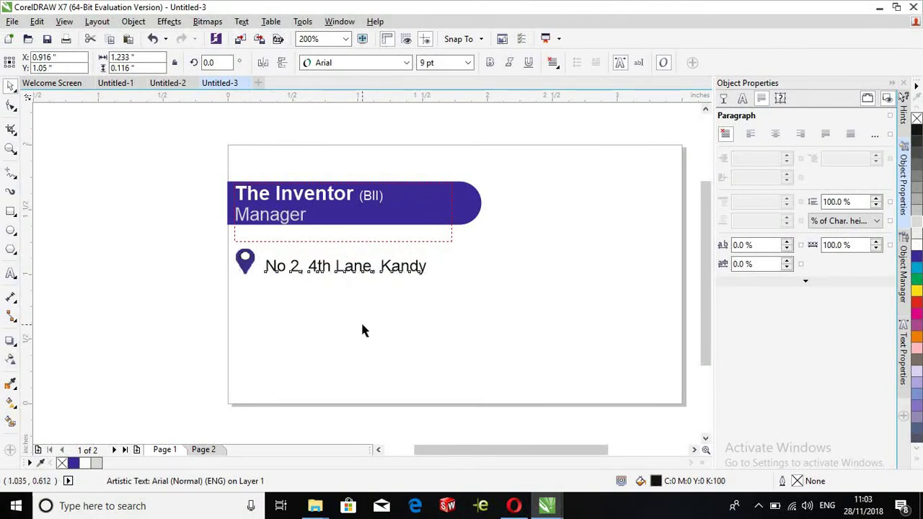
pyautogui.click(175, 256)
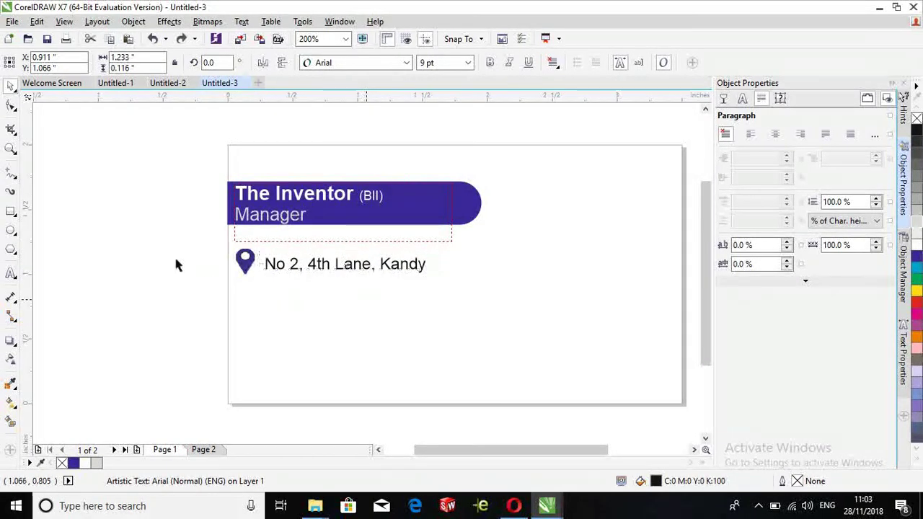
# - Group the pin with the address text and move the group right under the banner
pyautogui.moveTo(205, 243); pyautogui.dragTo(537, 350)
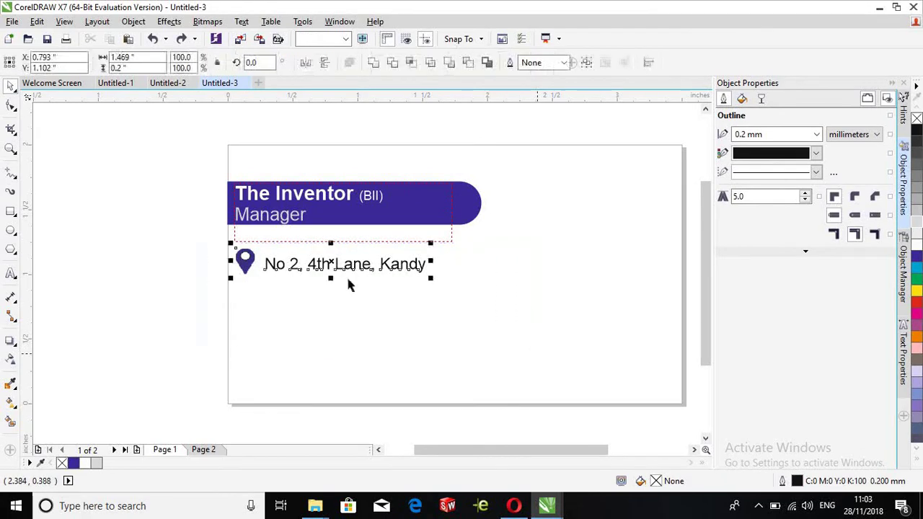
pyautogui.rightClick(334, 267)
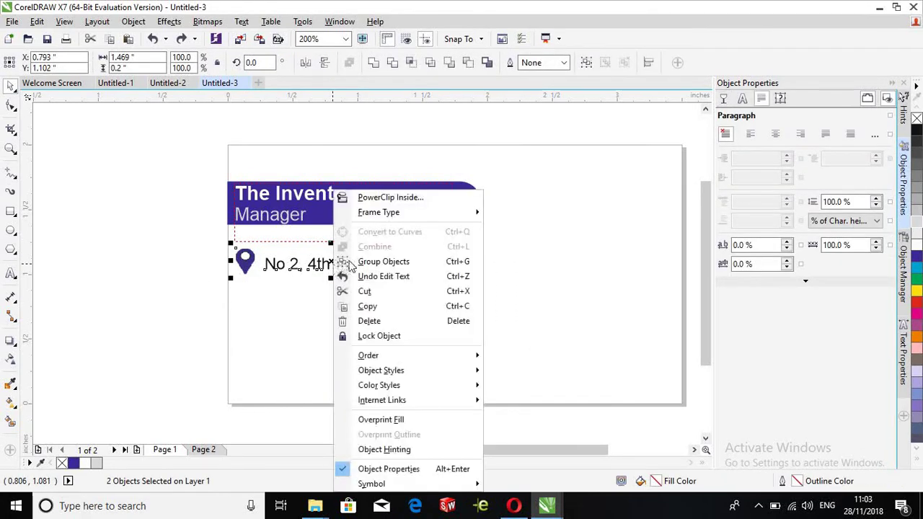
pyautogui.click(417, 262)
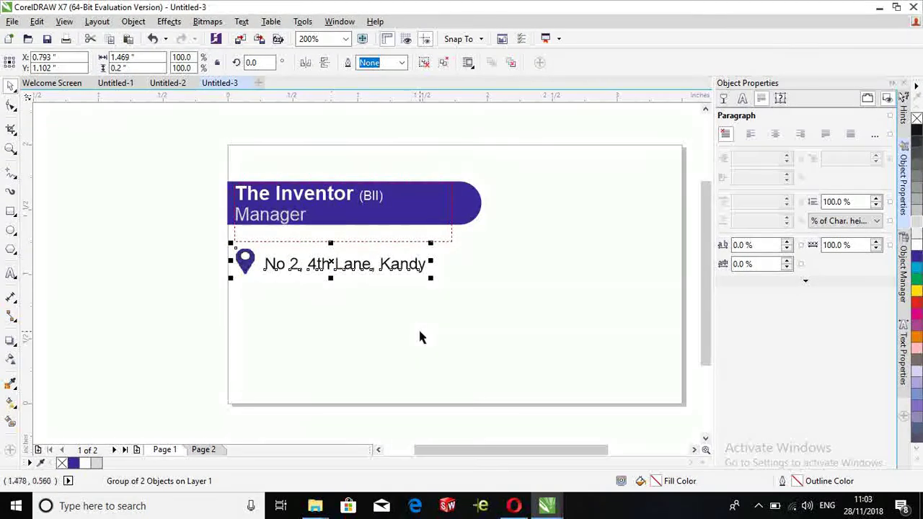
pyautogui.moveTo(419, 327)
pyautogui.mouseDown()
pyautogui.moveTo(350, 271)
pyautogui.moveTo(418, 265)
pyautogui.moveTo(352, 259)
pyautogui.mouseUp()
pyautogui.click(337, 264)
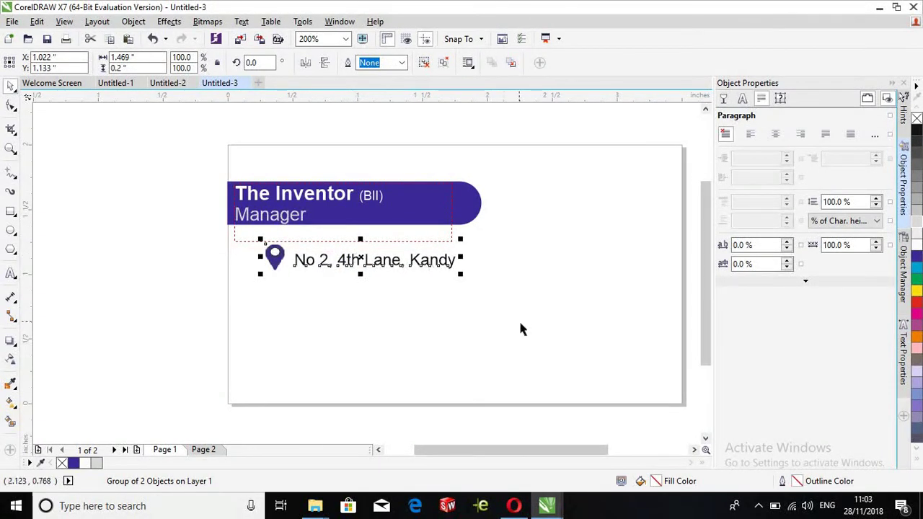
pyautogui.click(519, 319)
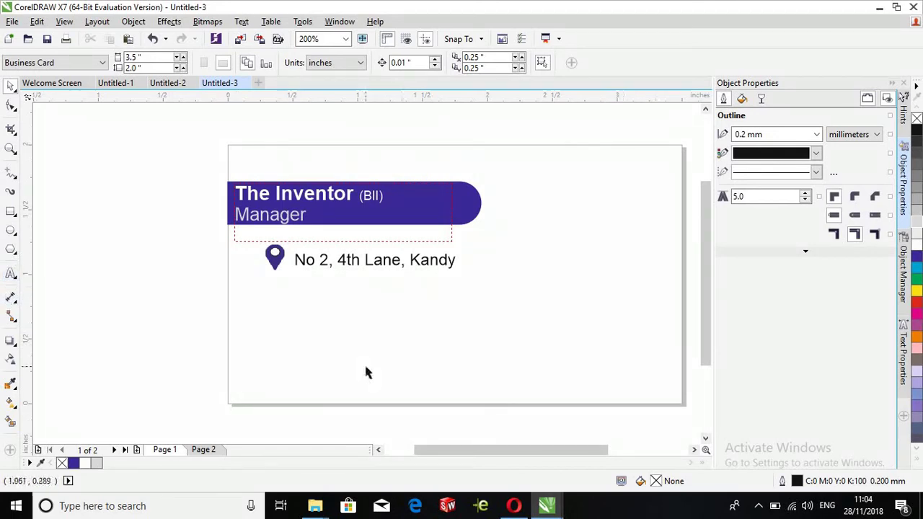
# - Draw a complex star and move it to the card's lower right corner
pyautogui.click(13, 251)
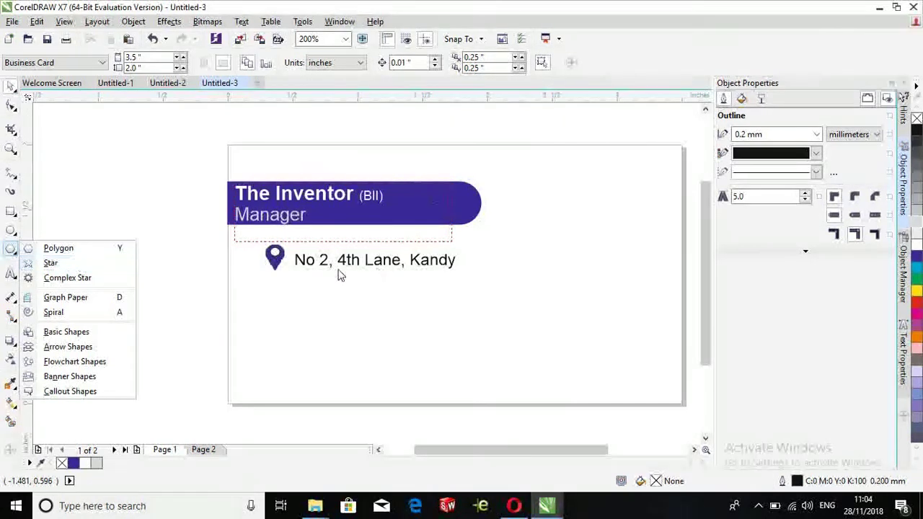
pyautogui.click(102, 206)
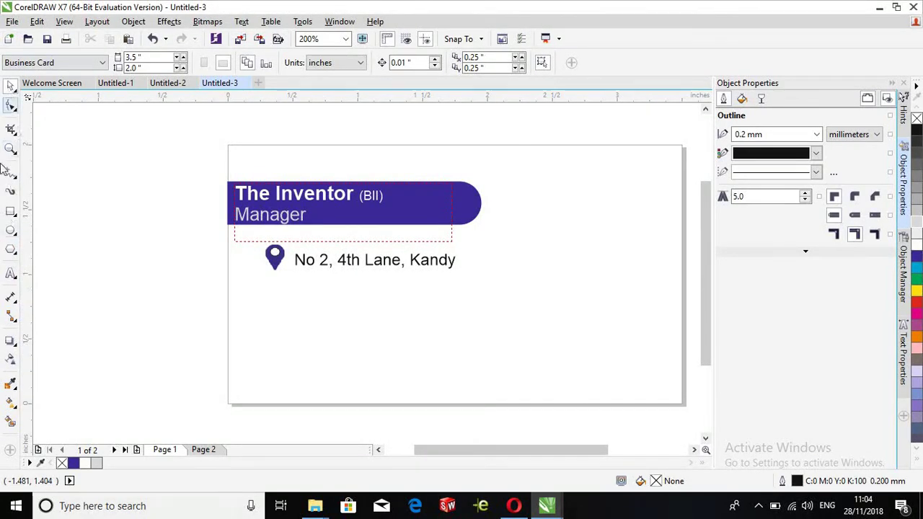
pyautogui.click(10, 253)
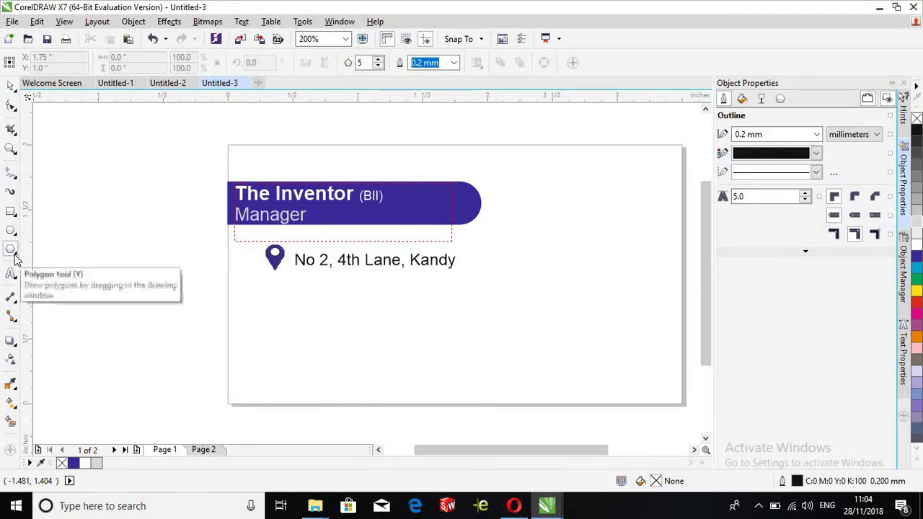
pyautogui.click(18, 260)
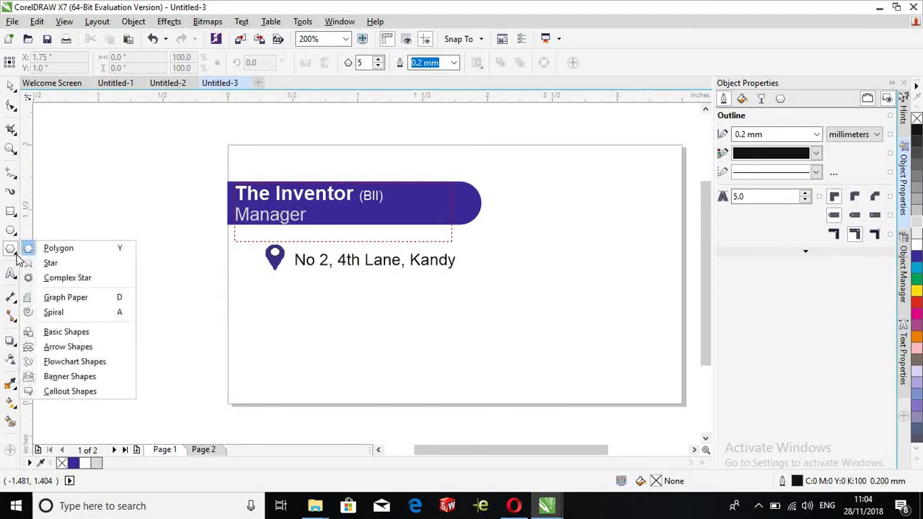
pyautogui.click(72, 274)
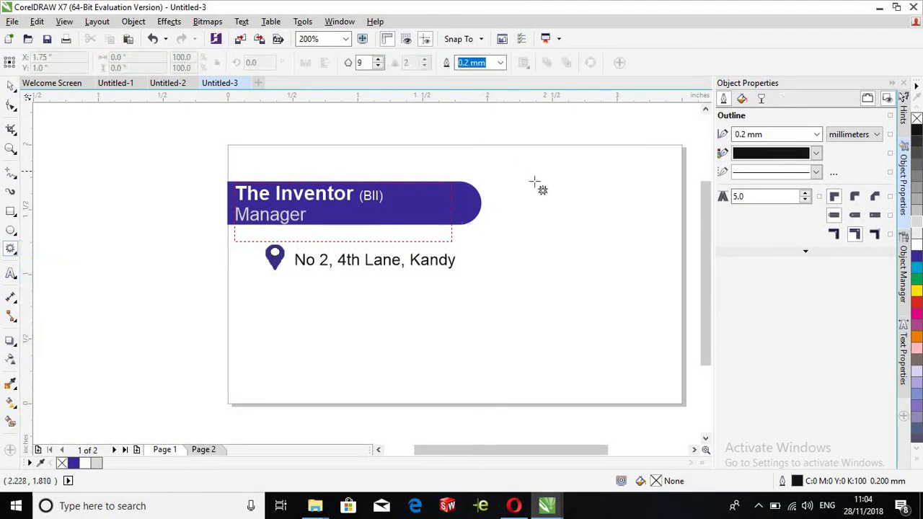
pyautogui.moveTo(536, 181); pyautogui.dragTo(653, 284)
pyautogui.click(9, 87)
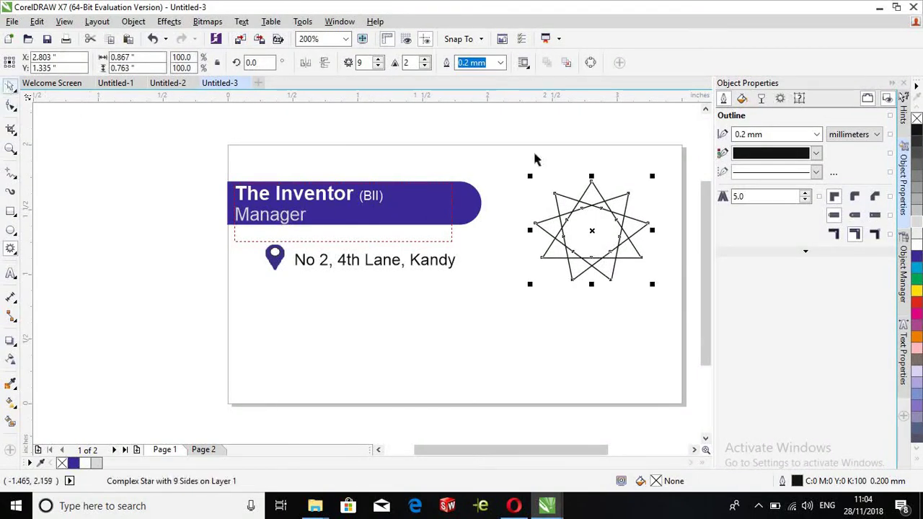
pyautogui.moveTo(603, 234)
pyautogui.mouseDown()
pyautogui.moveTo(625, 338)
pyautogui.moveTo(618, 332)
pyautogui.mouseUp()
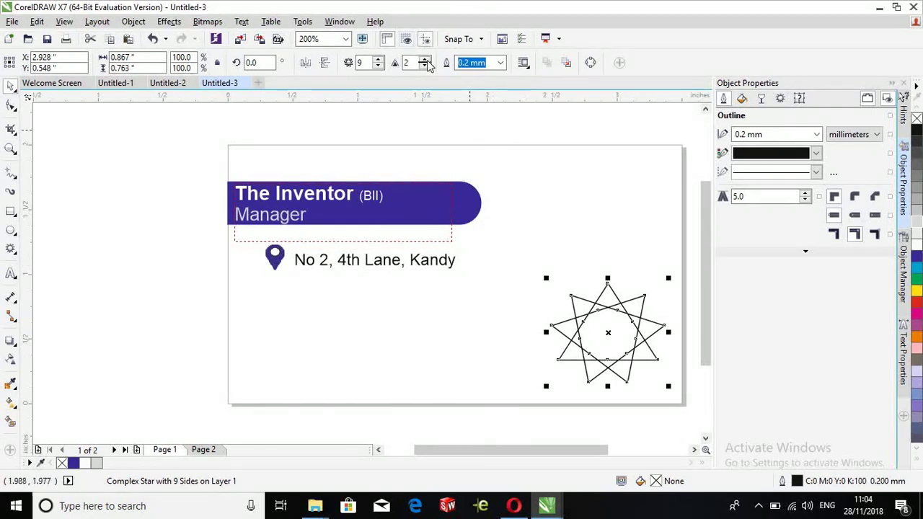
# - Give the star 12 points and sharpness 2, and fill it cyan
pyautogui.click(377, 60)
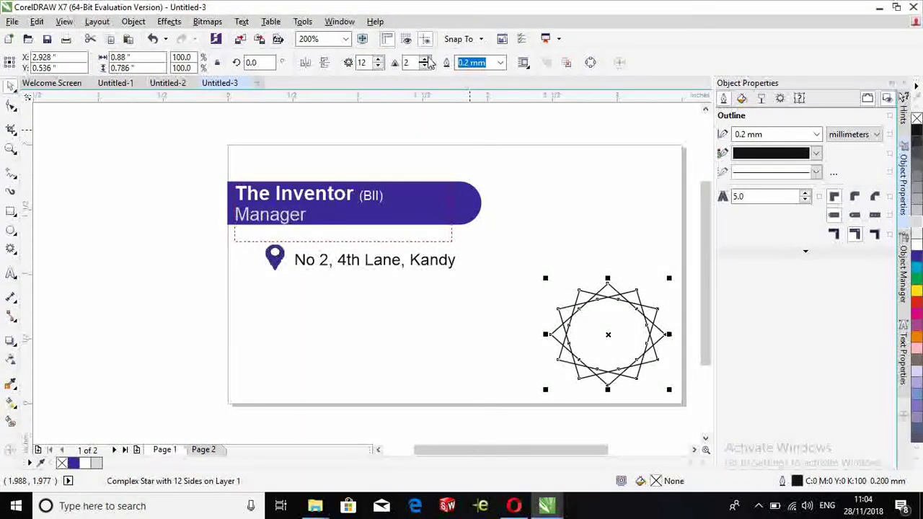
pyautogui.click(425, 60)
pyautogui.click(426, 60)
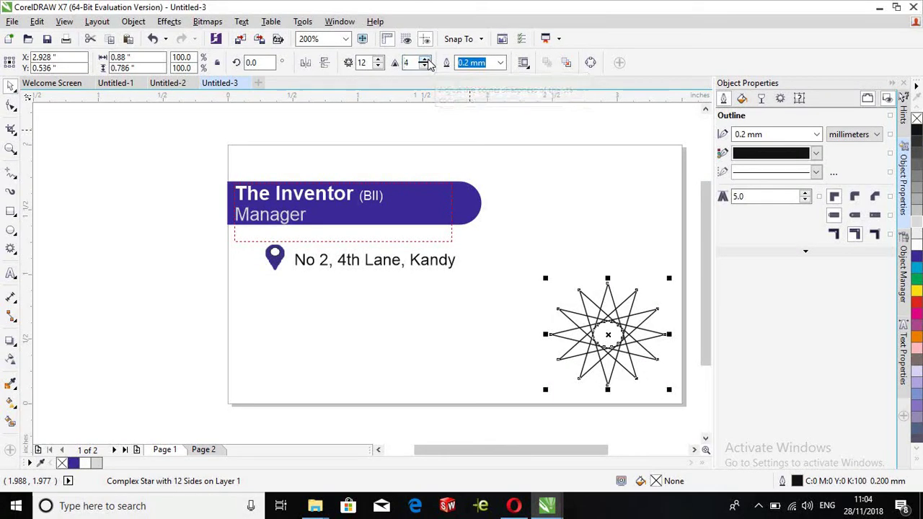
pyautogui.click(425, 65)
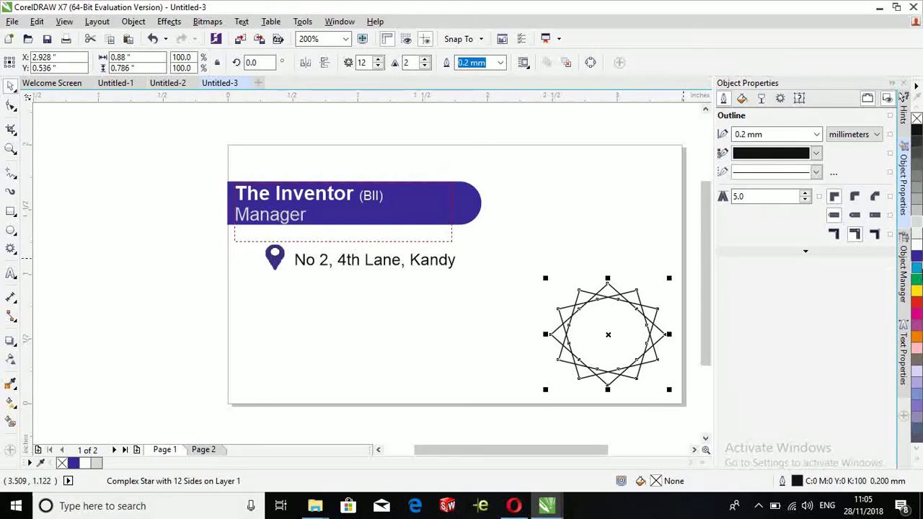
pyautogui.click(916, 268)
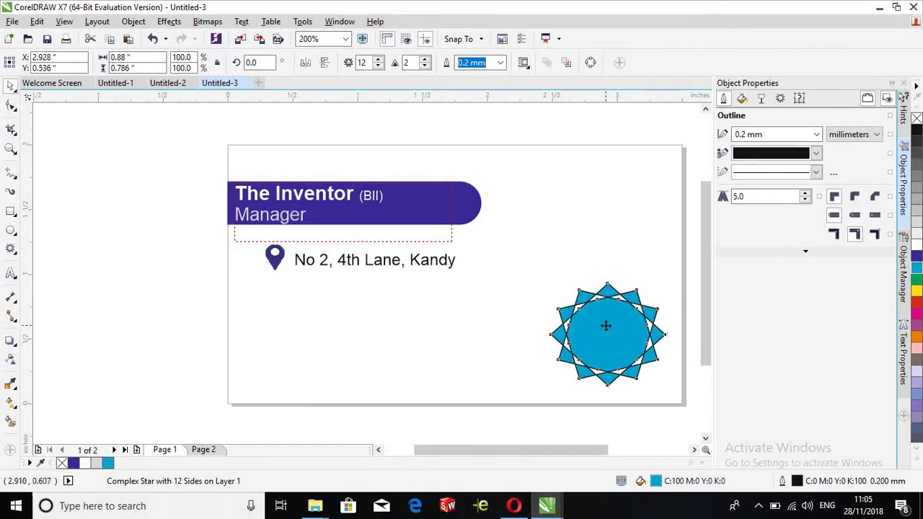
# - Nudge the cyan star upward, then settle it back near the lower-right corner
pyautogui.moveTo(606, 328)
pyautogui.mouseDown()
pyautogui.moveTo(598, 233)
pyautogui.moveTo(600, 298)
pyautogui.mouseUp()
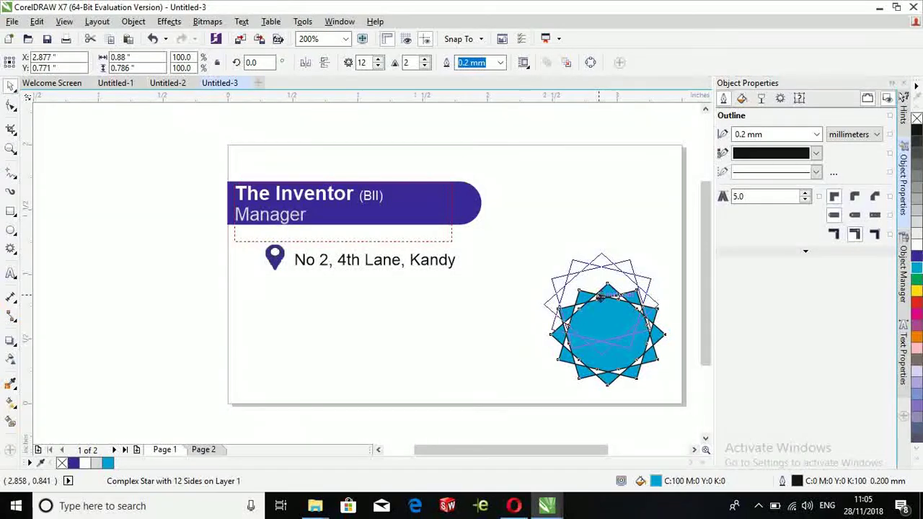
pyautogui.click(513, 300)
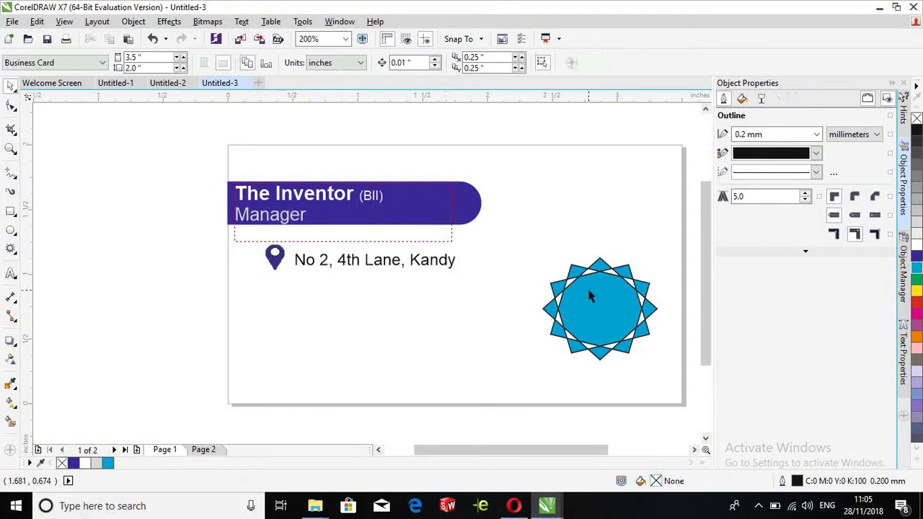
pyautogui.moveTo(591, 290)
pyautogui.mouseDown()
pyautogui.moveTo(586, 200)
pyautogui.moveTo(599, 328)
pyautogui.mouseUp()
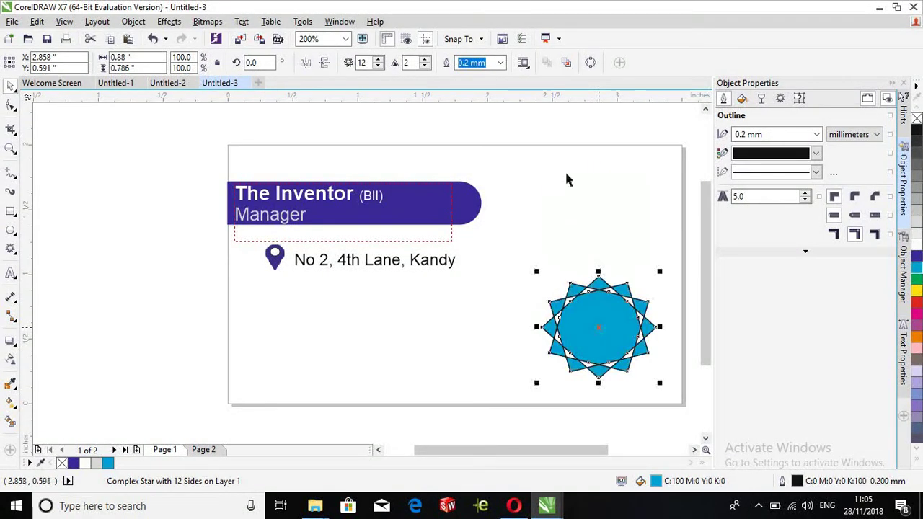
pyautogui.click(552, 257)
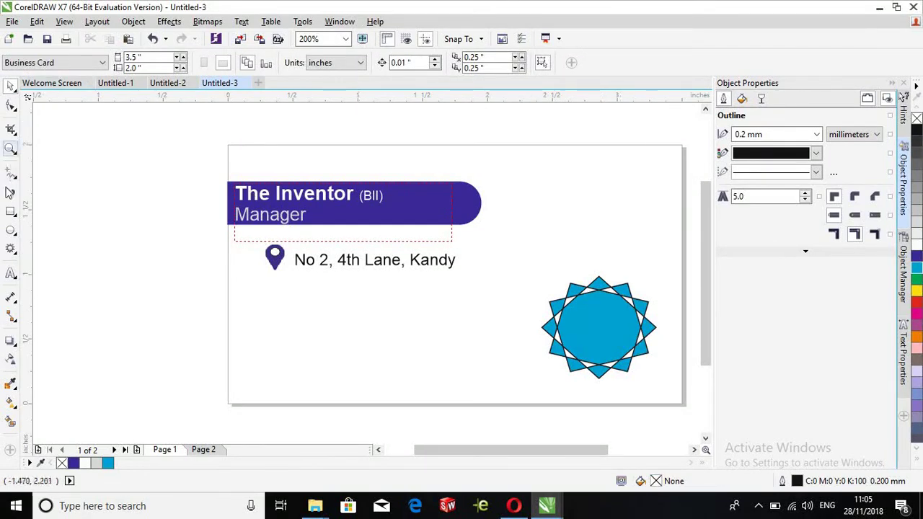
# - Create a paragraph text frame over the star for the TI lettering
pyautogui.click(11, 272)
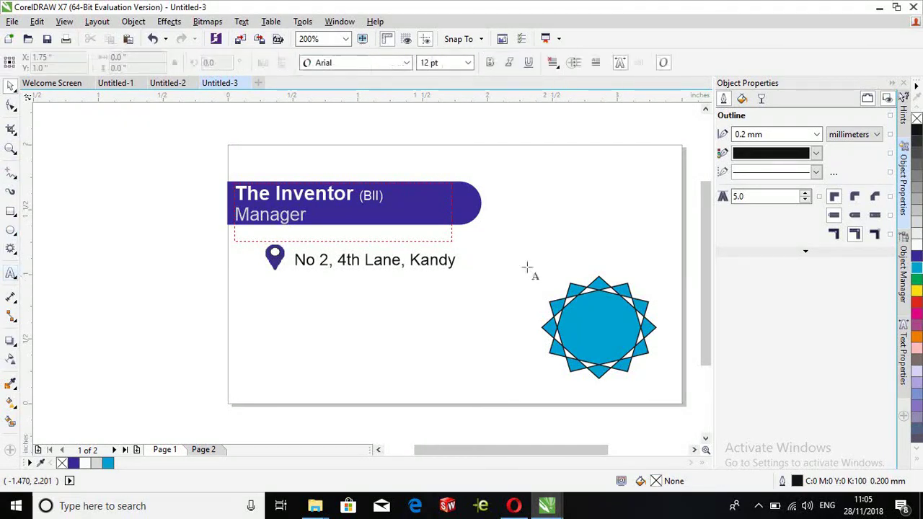
pyautogui.moveTo(569, 311); pyautogui.dragTo(636, 348)
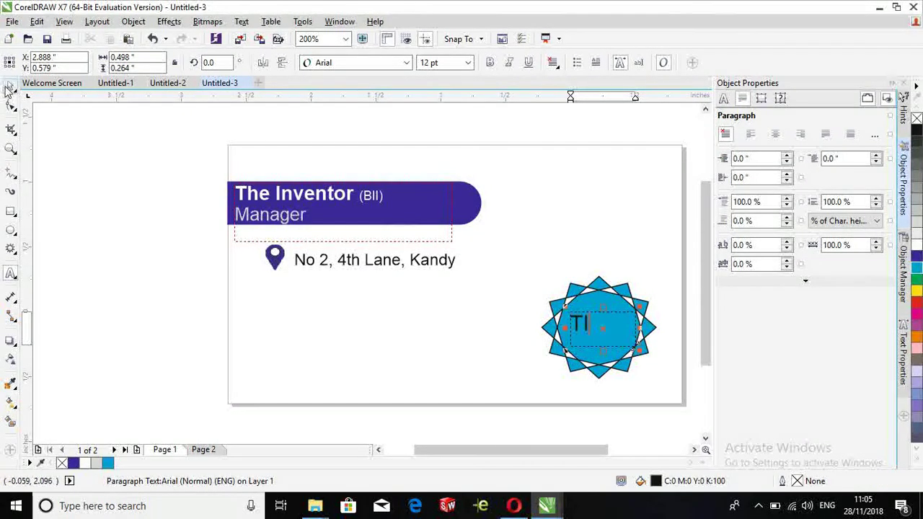
pyautogui.moveTo(596, 318); pyautogui.dragTo(608, 319)
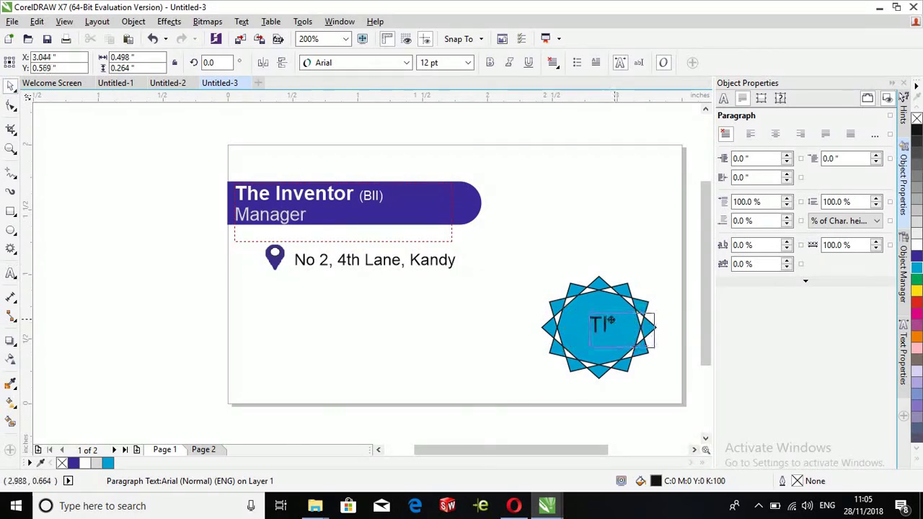
pyautogui.click(468, 62)
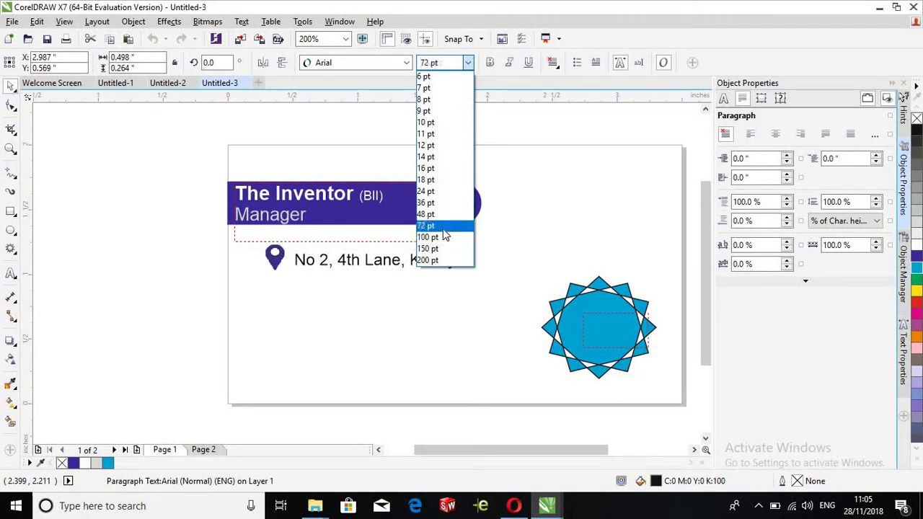
pyautogui.click(615, 339)
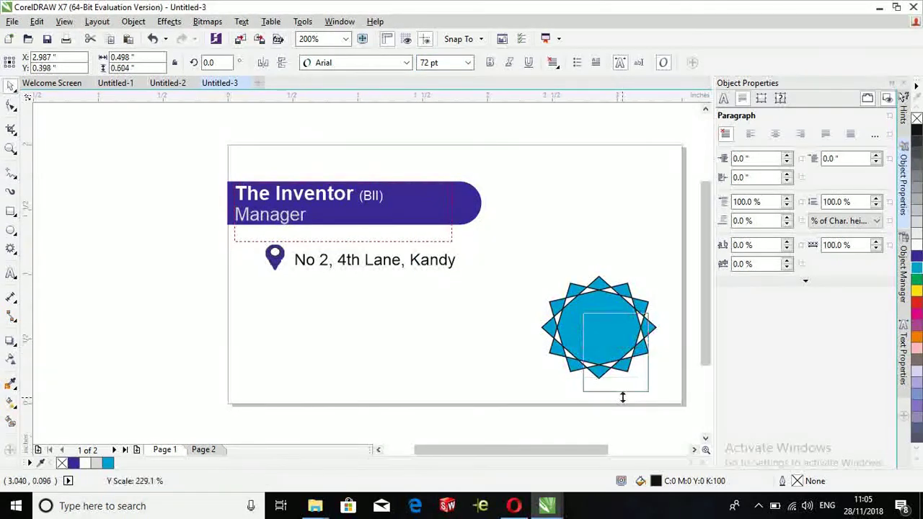
pyautogui.moveTo(615, 352); pyautogui.dragTo(623, 397)
pyautogui.moveTo(652, 349)
pyautogui.mouseDown()
pyautogui.moveTo(695, 367)
pyautogui.moveTo(641, 362)
pyautogui.mouseUp()
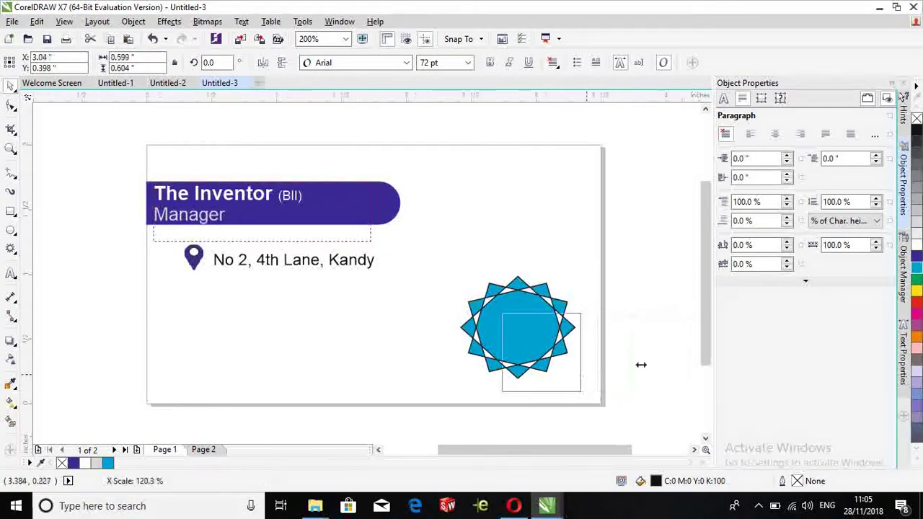
pyautogui.moveTo(569, 396); pyautogui.dragTo(570, 436)
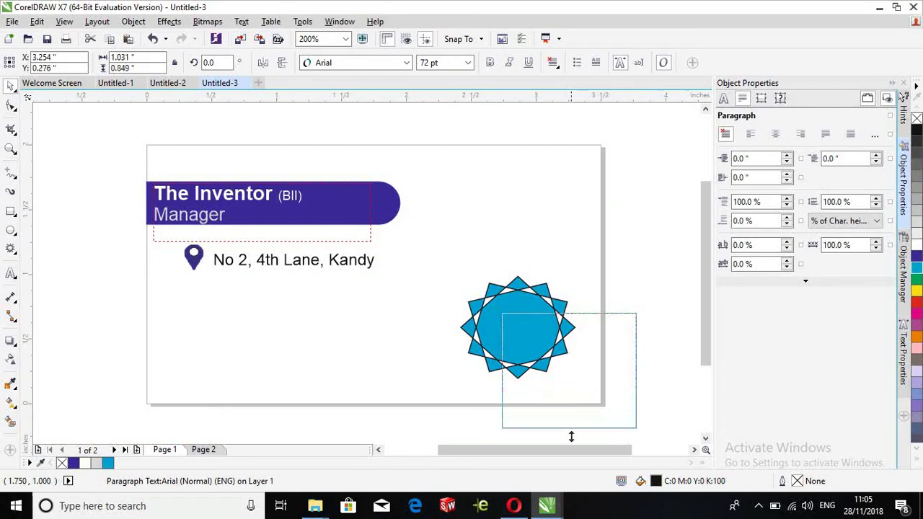
pyautogui.moveTo(525, 318); pyautogui.dragTo(524, 317)
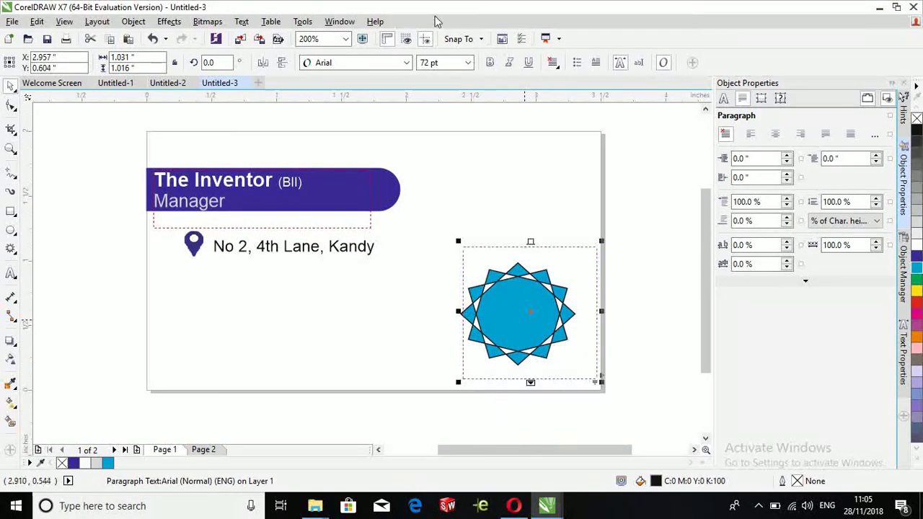
# - Resize TI through 50 and 40 pt to a final 35 pt, adjusting its position
pyautogui.tripleClick(448, 62)
pyautogui.write('50')
pyautogui.press('Return')
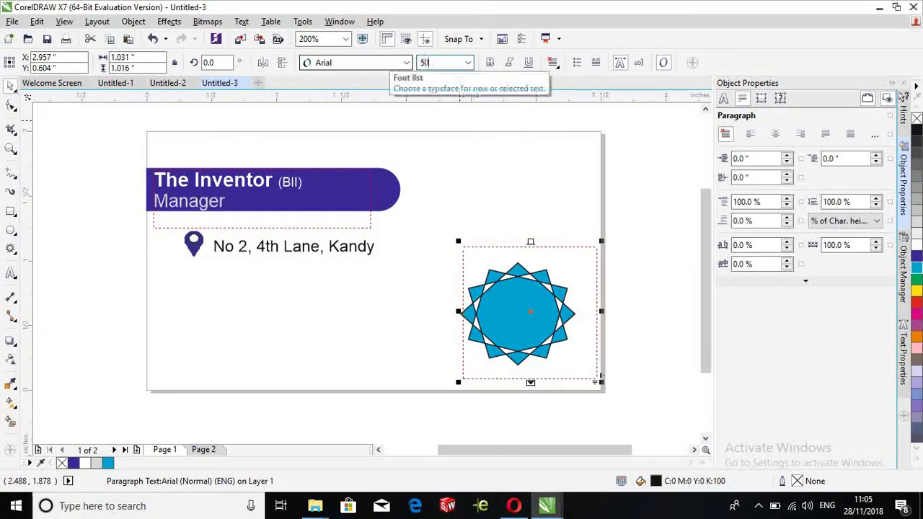
pyautogui.tripleClick(432, 63)
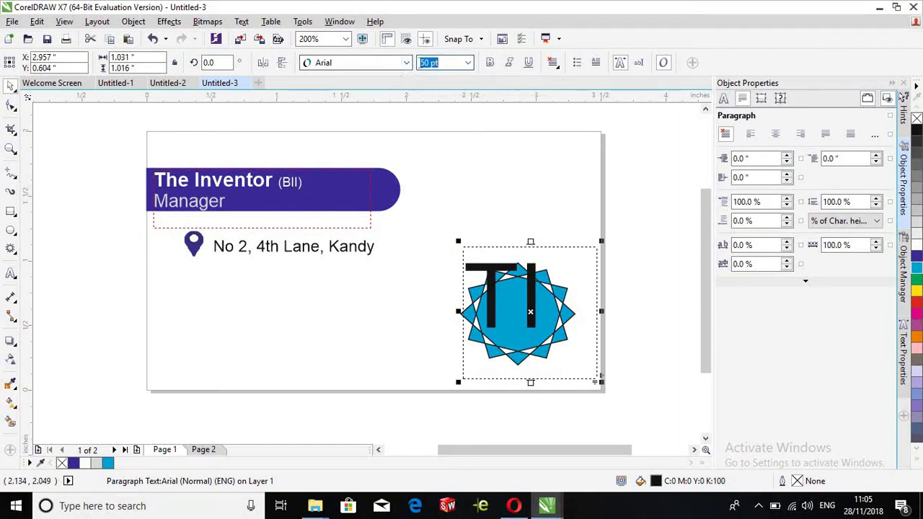
pyautogui.write('40')
pyautogui.press('Return')
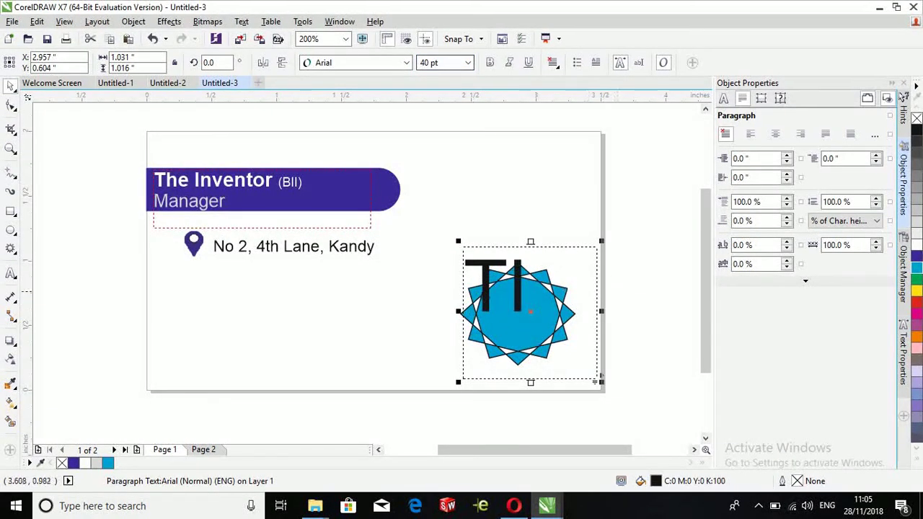
pyautogui.moveTo(492, 320); pyautogui.dragTo(514, 345)
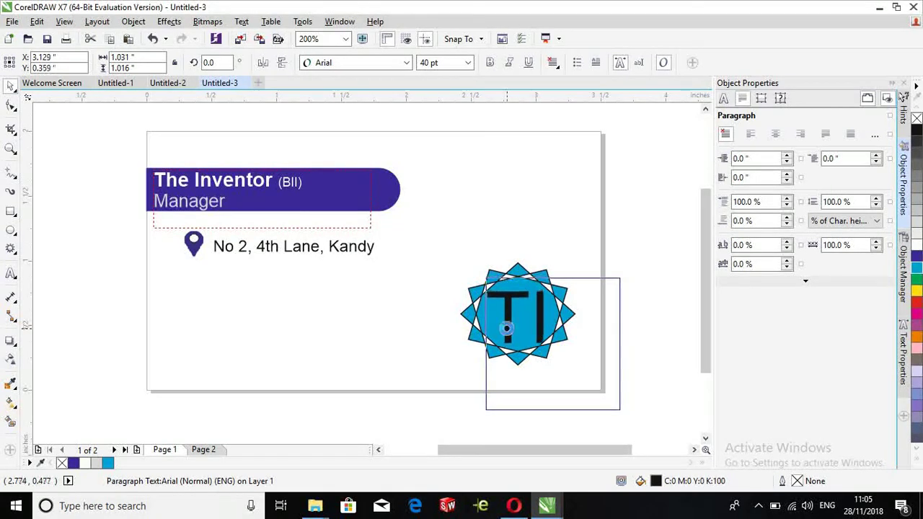
pyautogui.moveTo(530, 324); pyautogui.dragTo(531, 329)
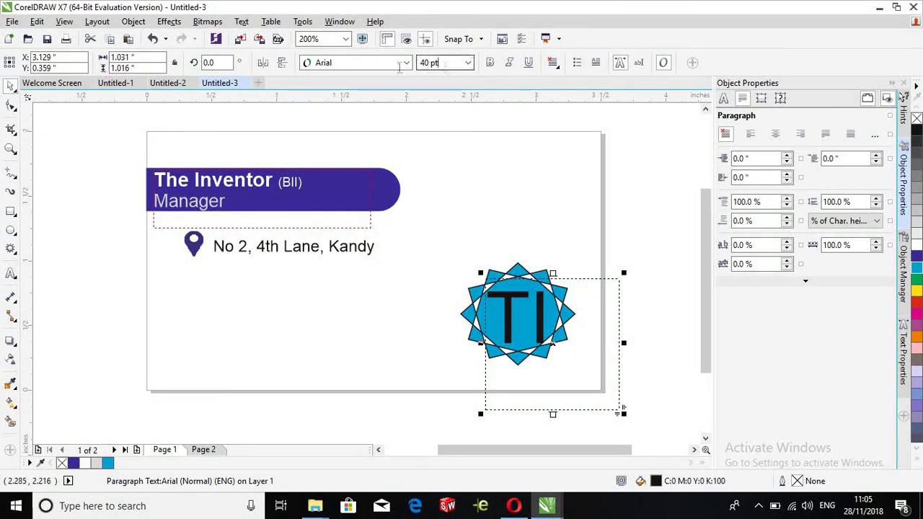
pyautogui.click(446, 63)
pyautogui.write('35')
pyautogui.press('Return')
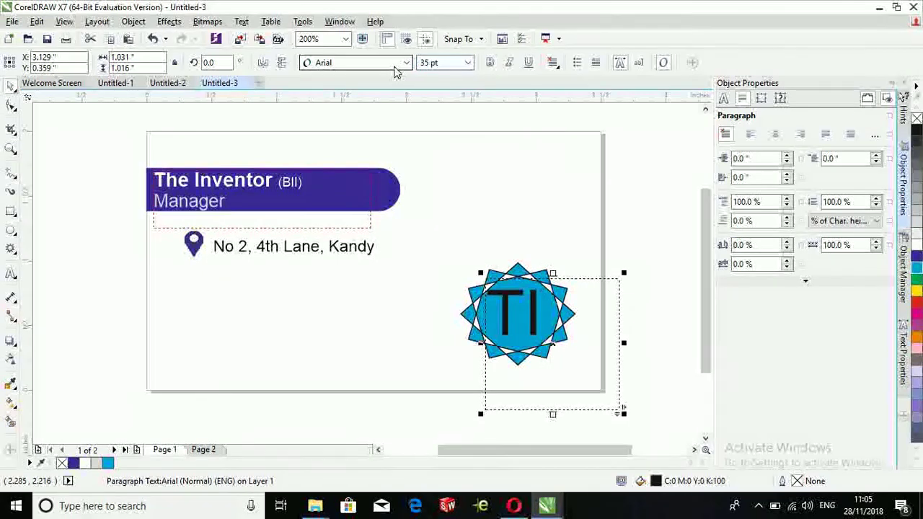
# - Shrink the TI text frame to the star's size and centre it on the logo
pyautogui.click(620, 414)
pyautogui.click(620, 388)
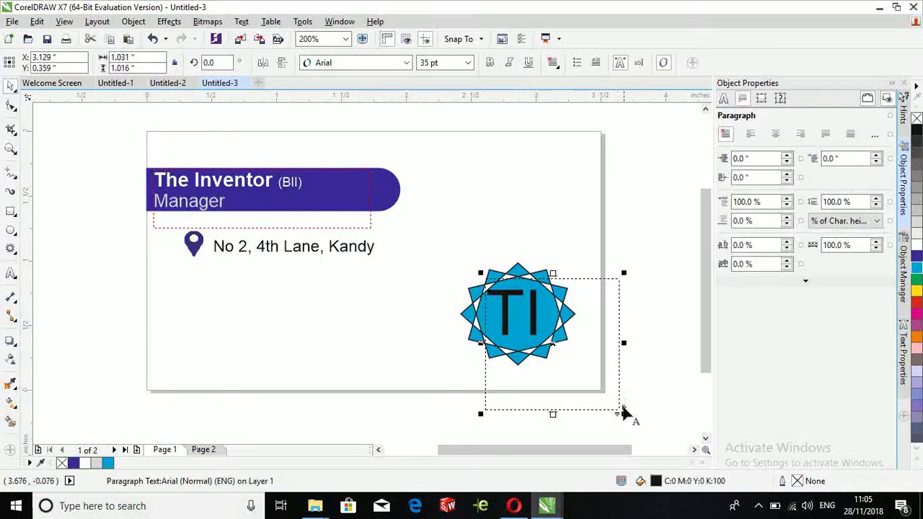
pyautogui.rightClick(622, 413)
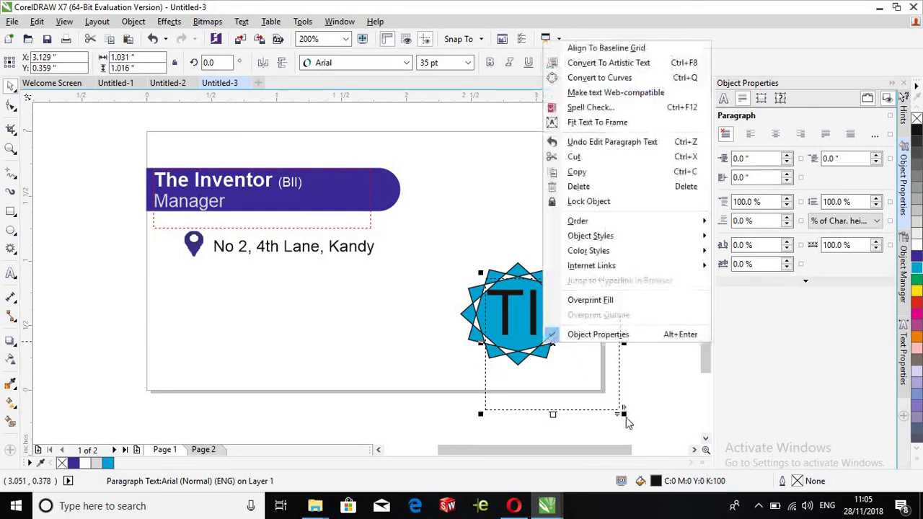
pyautogui.press('Escape')
pyautogui.moveTo(622, 413); pyautogui.dragTo(565, 390)
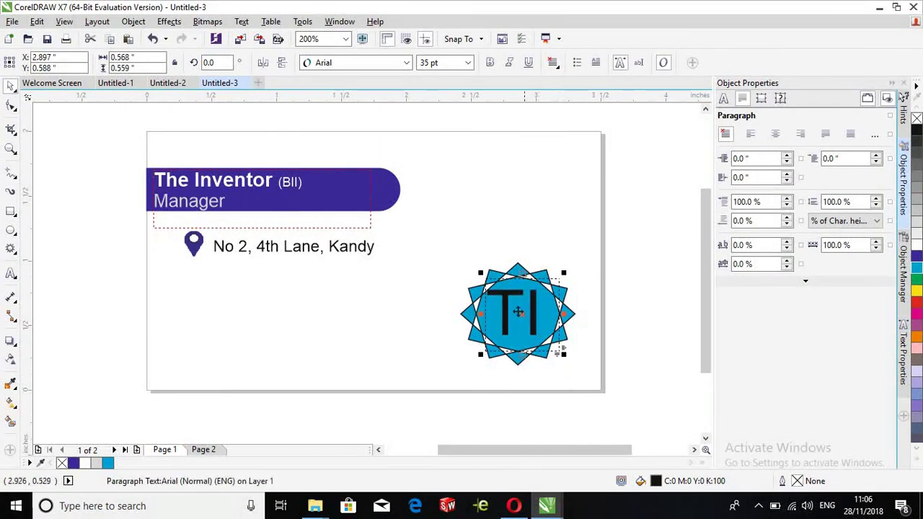
pyautogui.moveTo(519, 311); pyautogui.dragTo(519, 308)
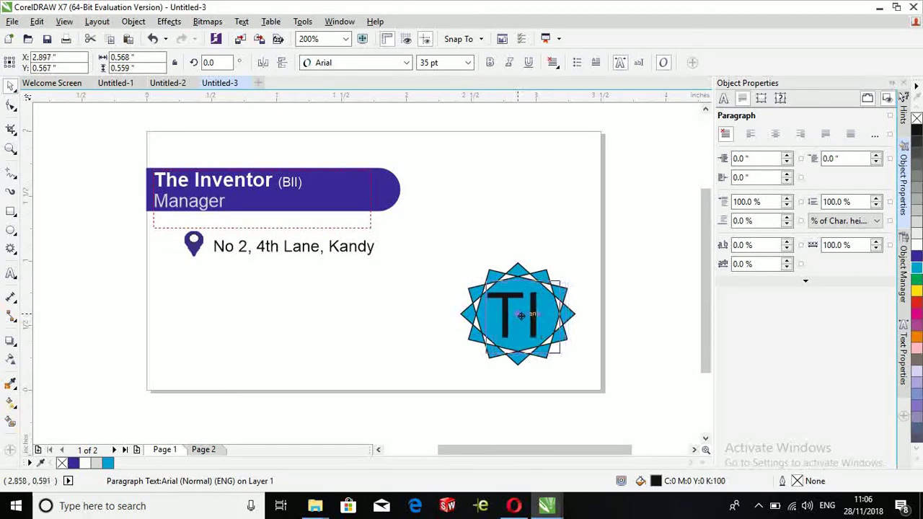
# - Make the TI lettering white
pyautogui.click(917, 245)
pyautogui.rightClick(447, 249)
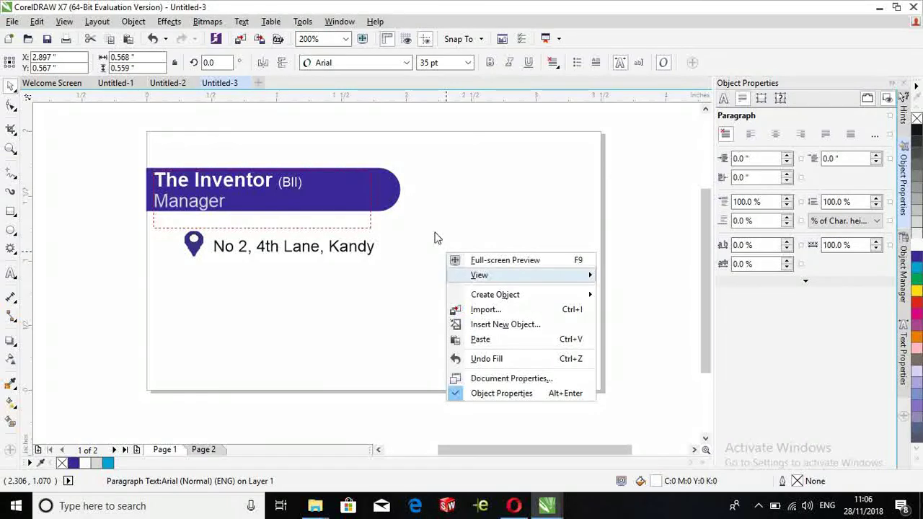
pyautogui.click(431, 244)
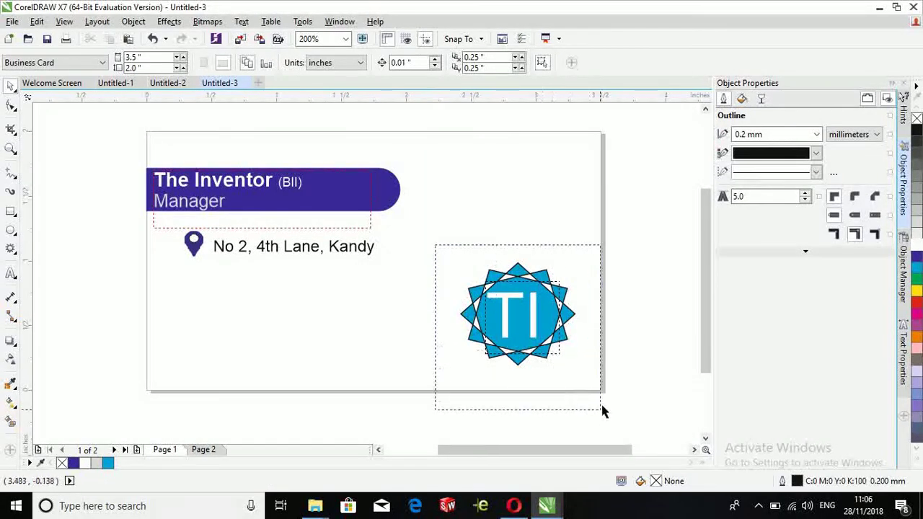
# - Group the TI lettering with the star and reposition the logo group
pyautogui.moveTo(433, 243); pyautogui.dragTo(604, 411)
pyautogui.hotkey('ctrl', 'g')
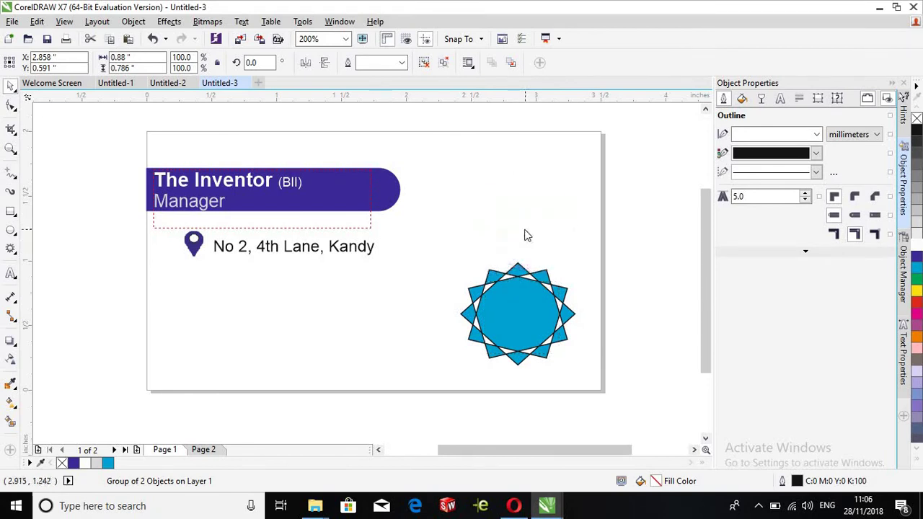
pyautogui.moveTo(523, 267); pyautogui.dragTo(525, 232)
pyautogui.click(510, 323)
pyautogui.moveTo(514, 331); pyautogui.dragTo(501, 209)
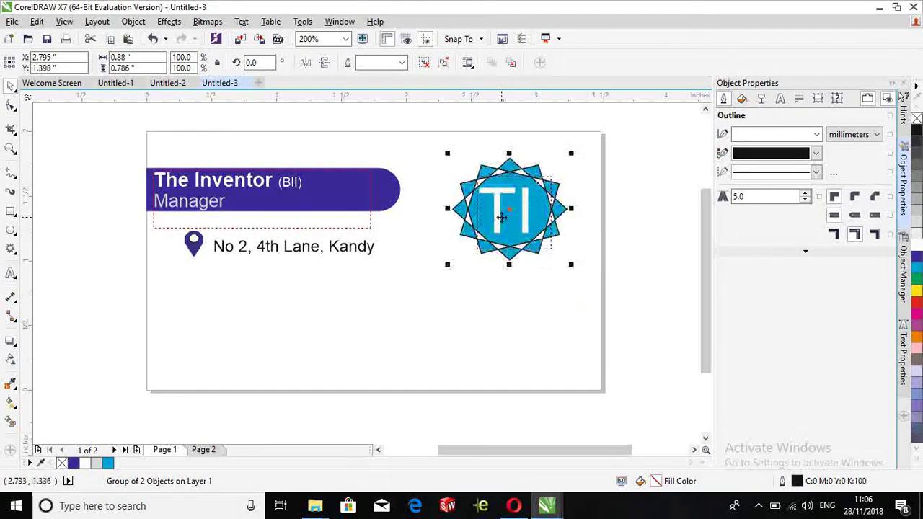
pyautogui.moveTo(509, 267)
pyautogui.mouseDown()
pyautogui.moveTo(533, 342)
pyautogui.moveTo(525, 332)
pyautogui.mouseUp()
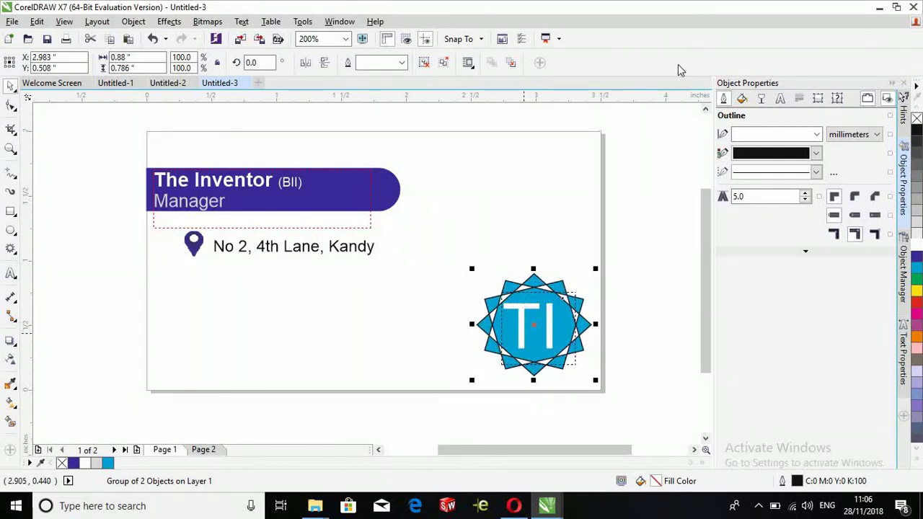
# - Give the logo group a 0.2 mm outline
pyautogui.click(820, 134)
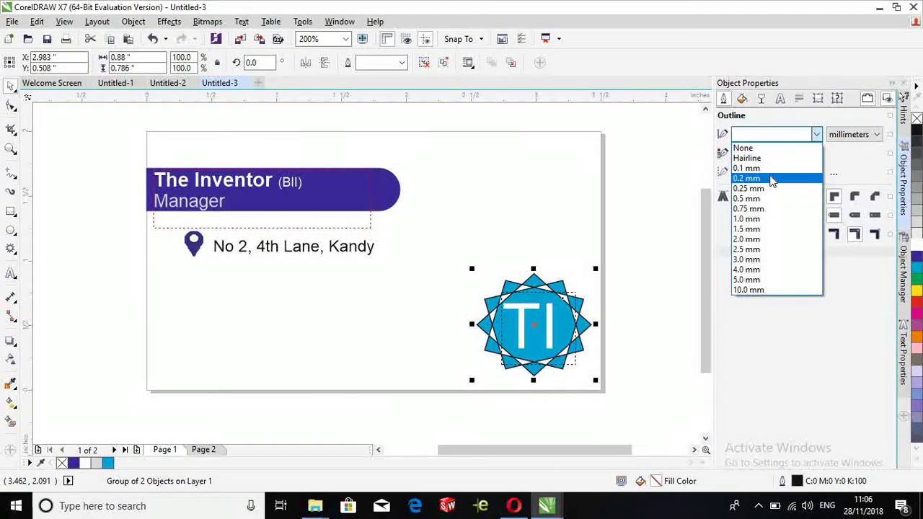
pyautogui.click(771, 180)
pyautogui.click(557, 301)
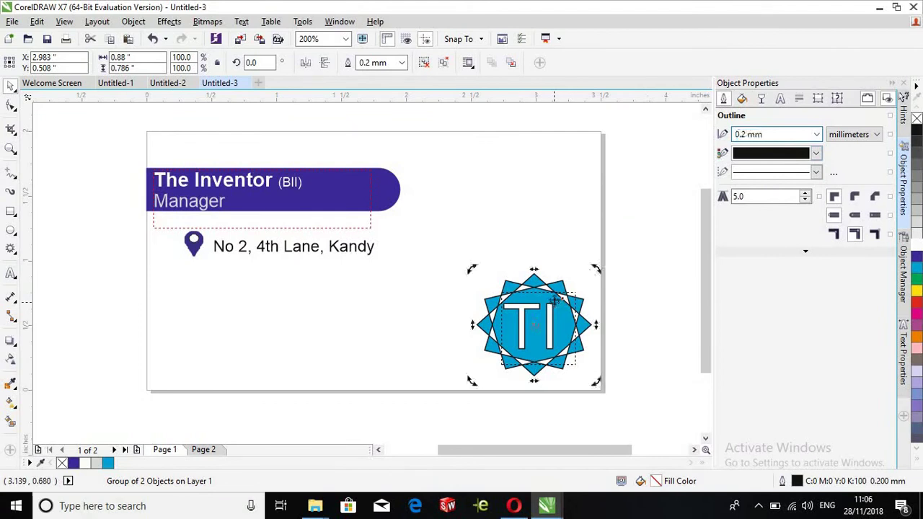
pyautogui.click(501, 236)
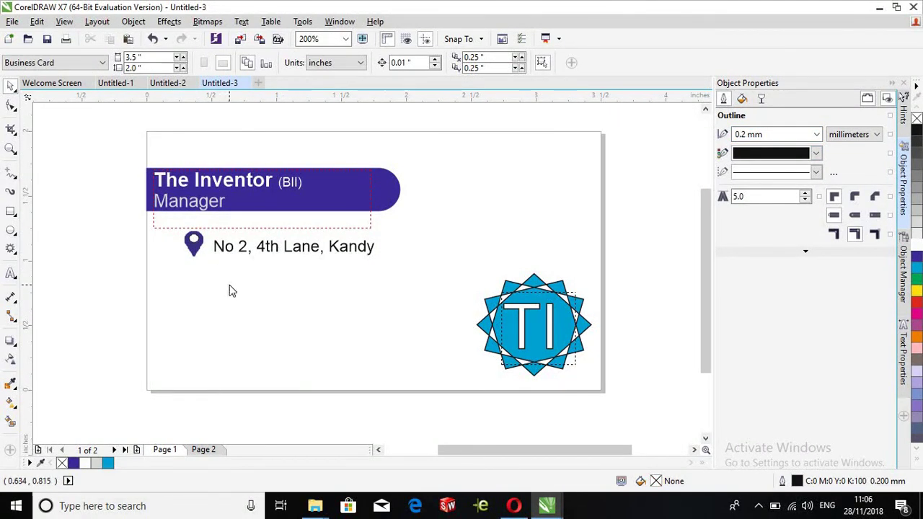
# - Import 'youtube blue' from the Vectors folder and shrink it beneath the address pin
pyautogui.hotkey('ctrl', 'i')
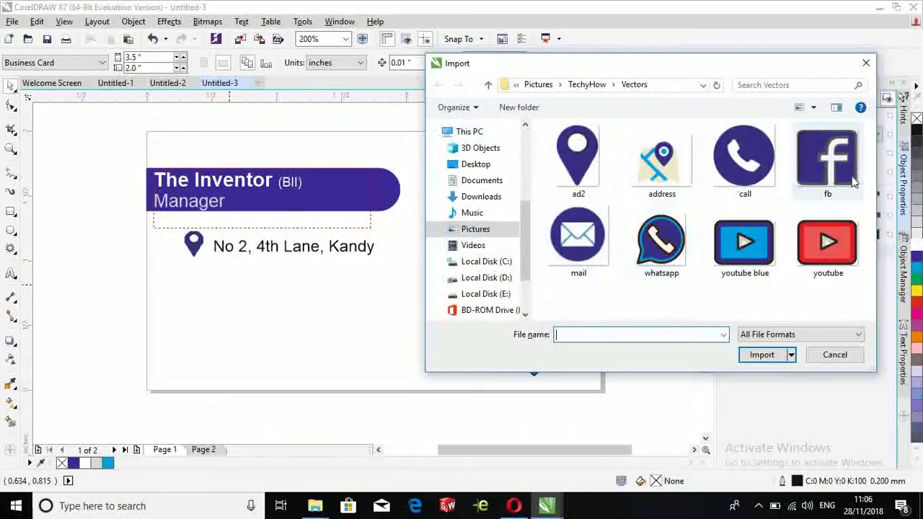
pyautogui.click(851, 151)
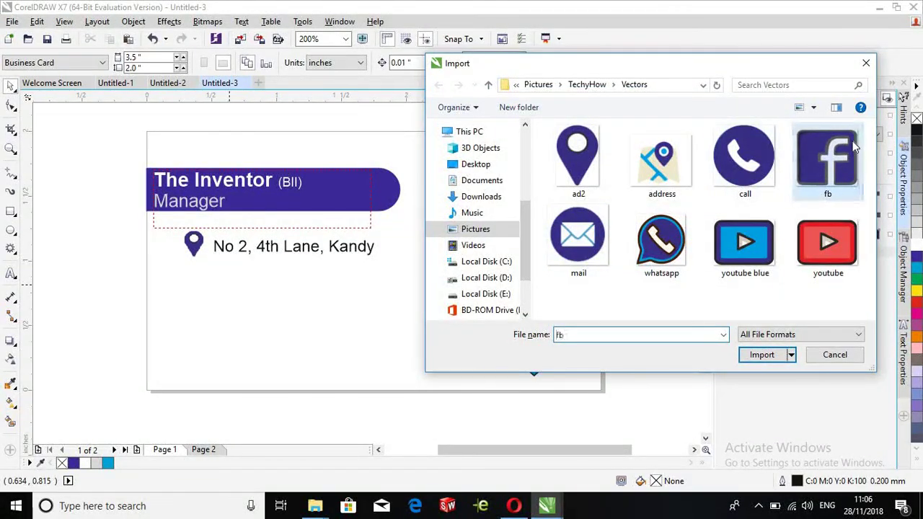
pyautogui.doubleClick(747, 245)
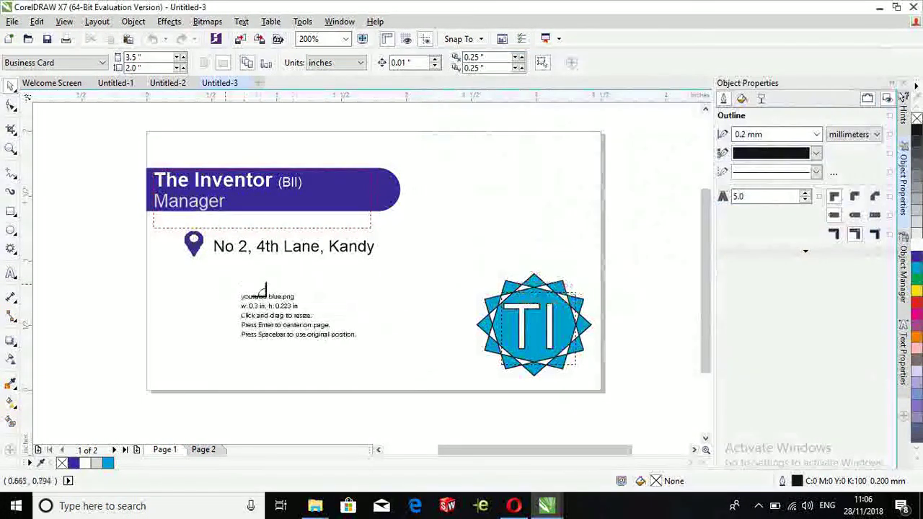
pyautogui.click(276, 332)
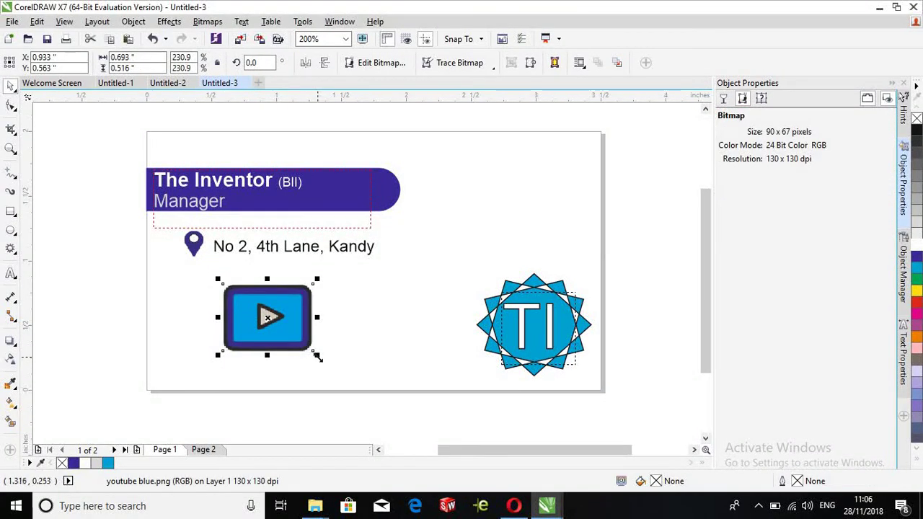
pyautogui.moveTo(317, 356); pyautogui.dragTo(197, 276)
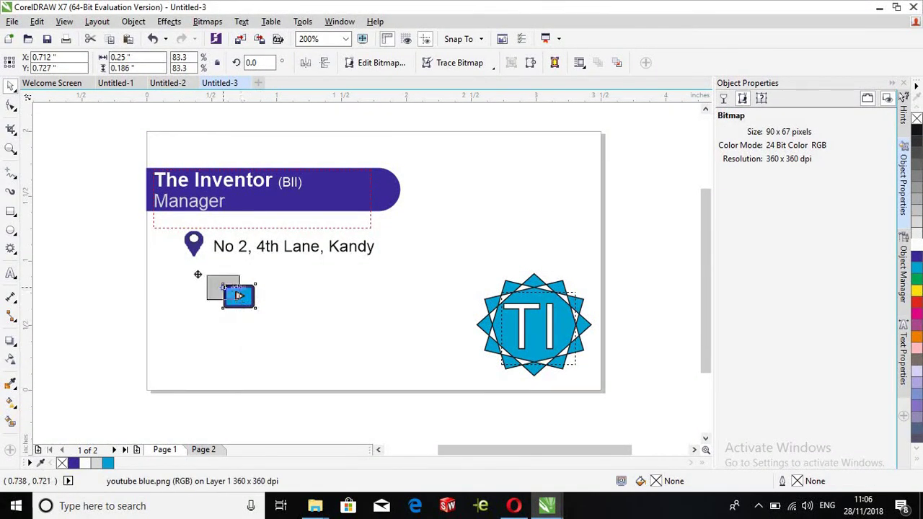
pyautogui.click(265, 325)
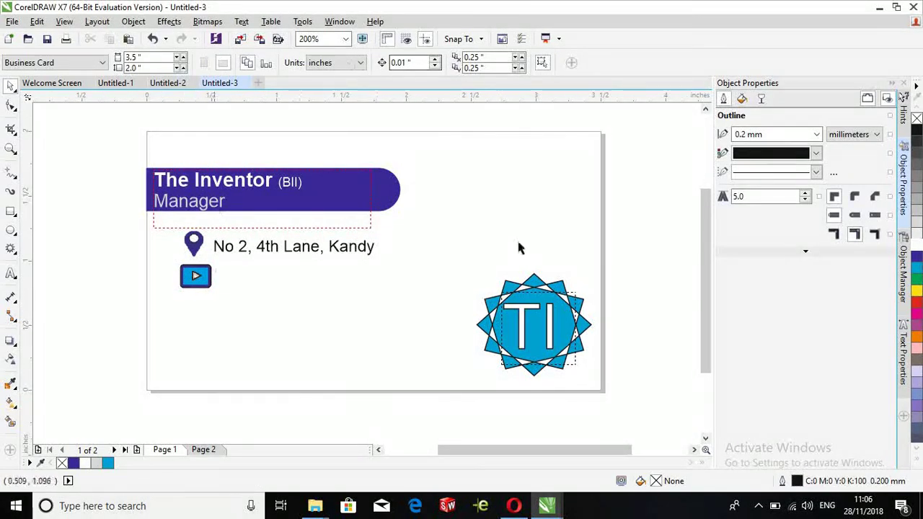